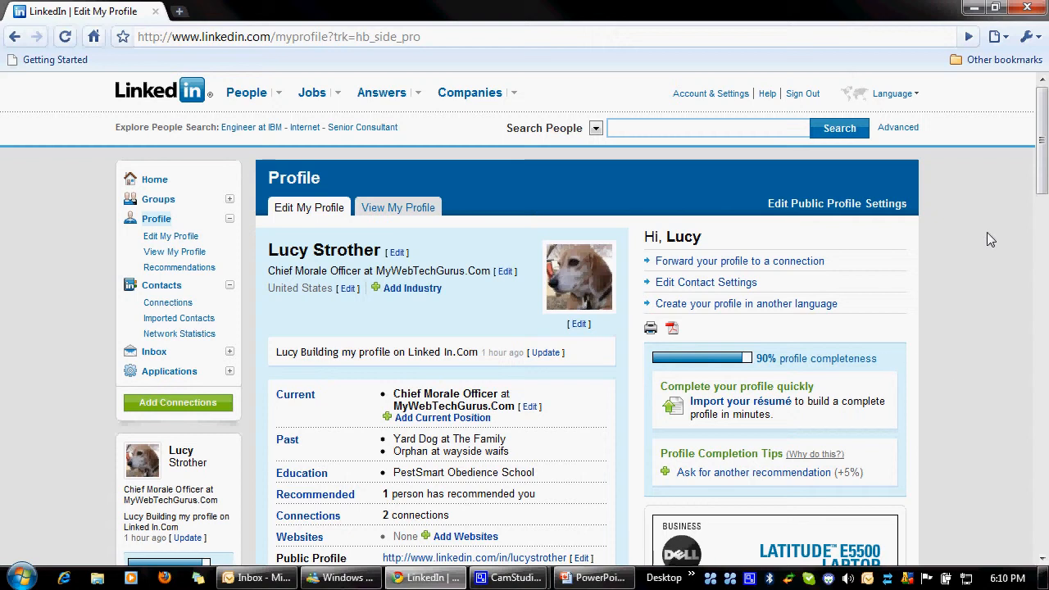
Step: Open the form for adding websites from the Websites row of the profile overview
drag(1043, 175, 1043, 186)
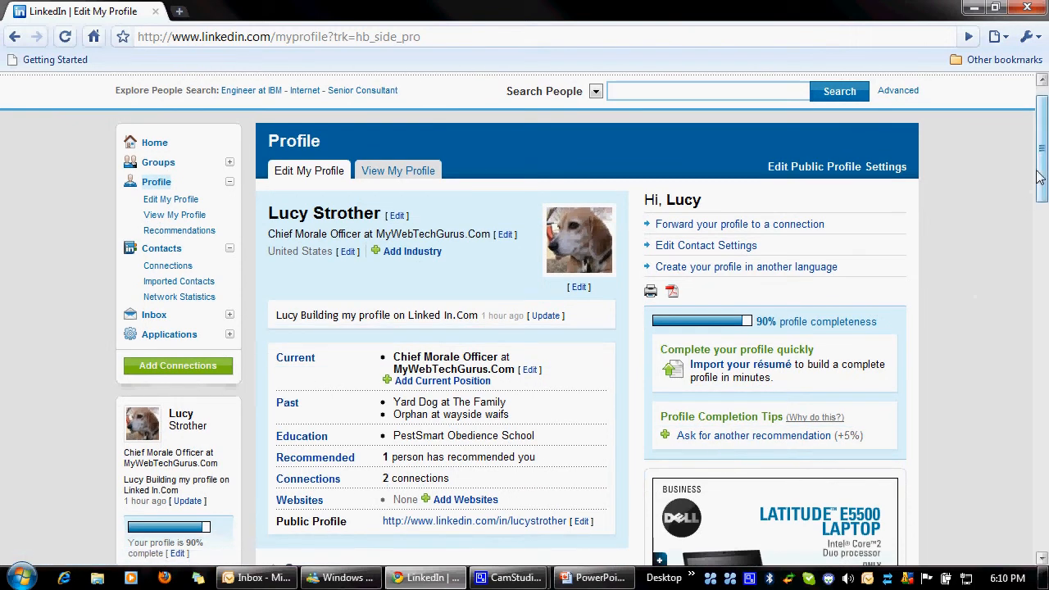
drag(1044, 167, 1043, 188)
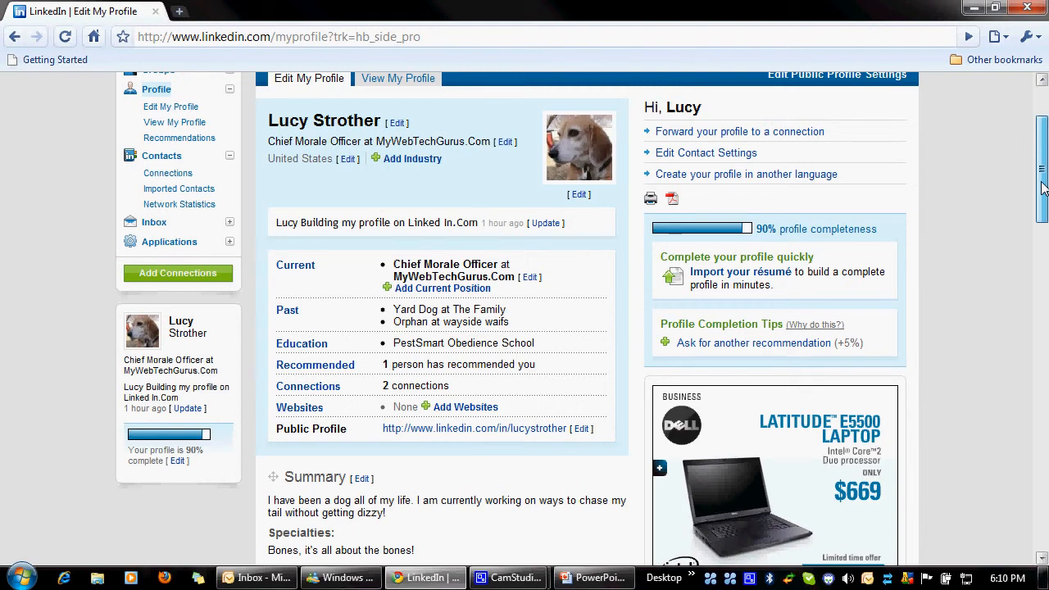
drag(1044, 187, 1043, 204)
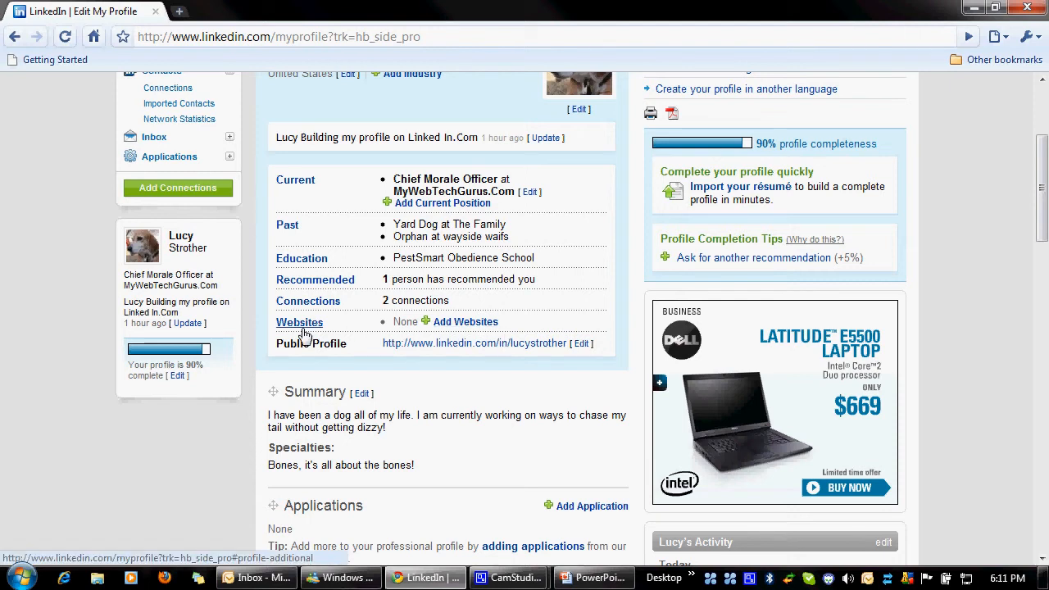
click(456, 325)
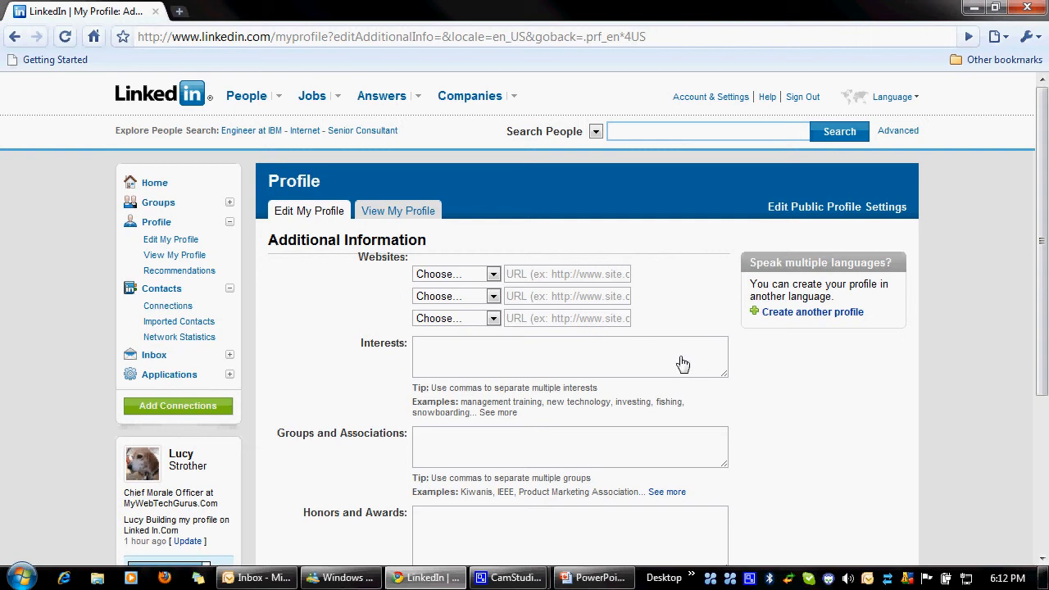
click(494, 276)
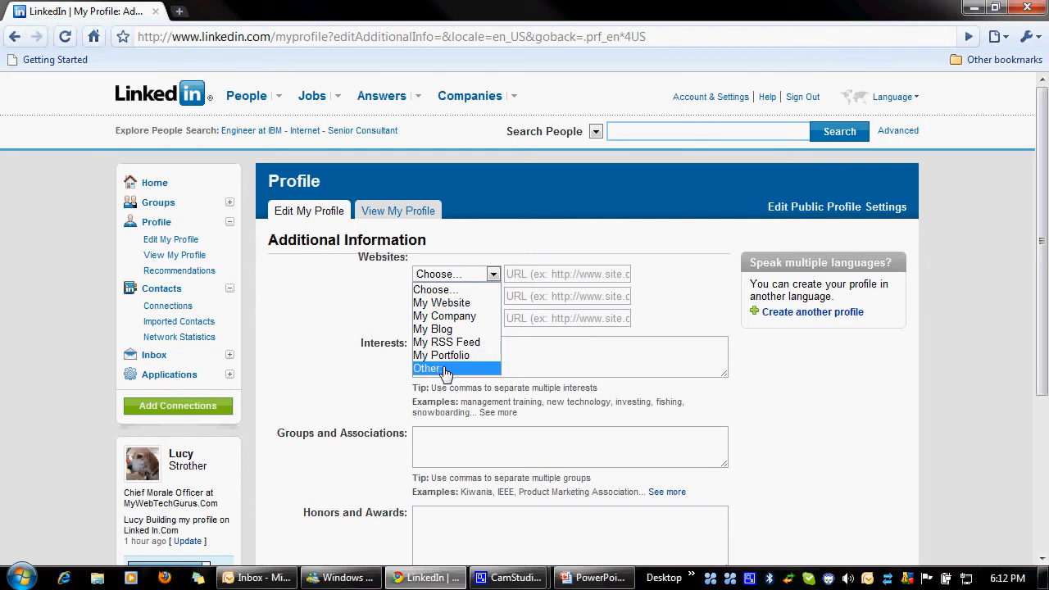
click(449, 304)
click(557, 276)
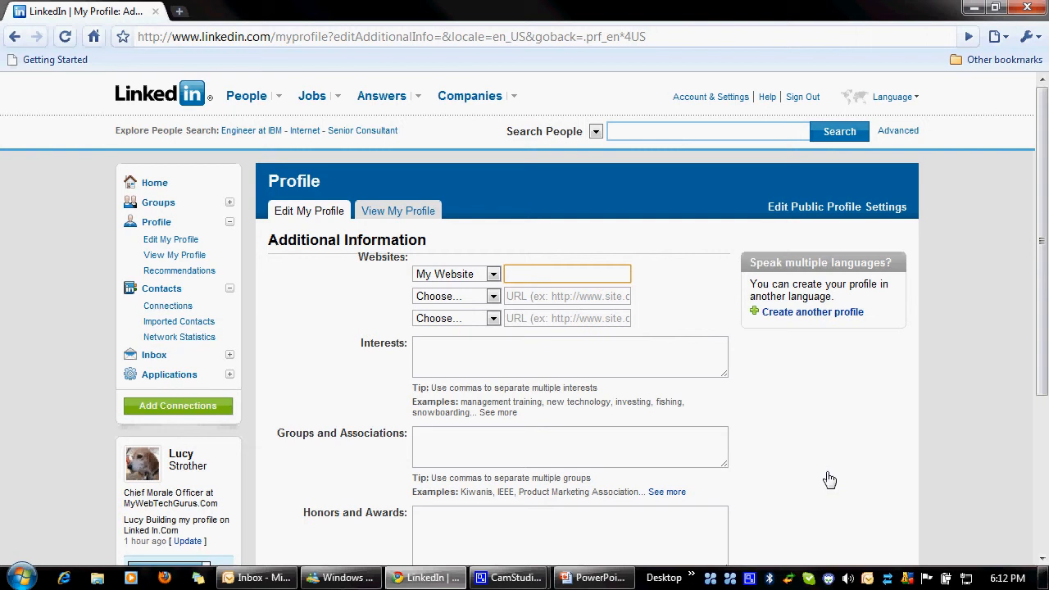
text(htt)
text(p://ww)
text(ww)
text(.mywebtech)
text(gurus.com)
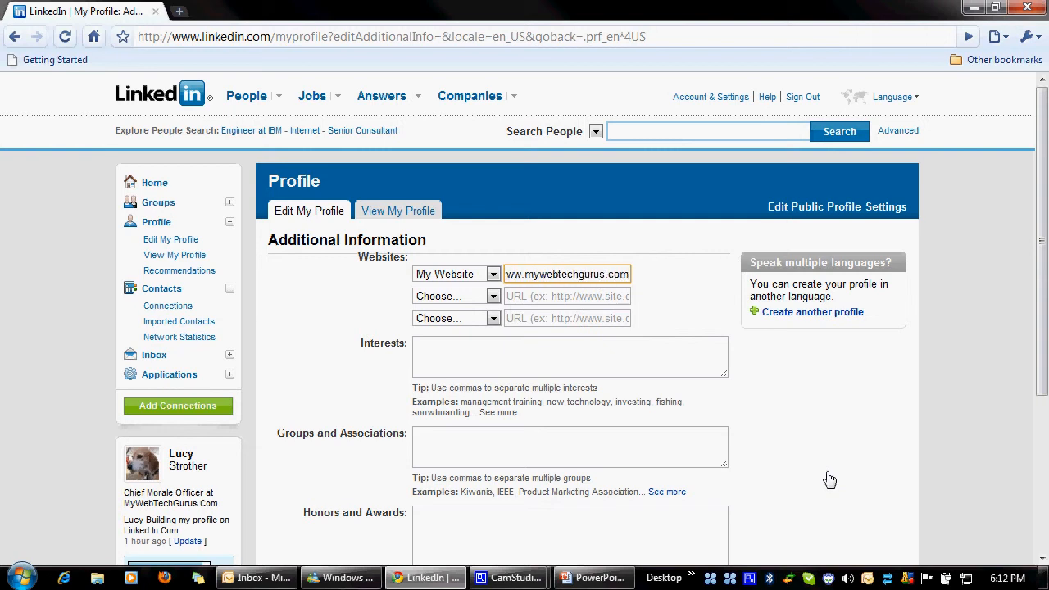
scroll(544, 458, down, 3)
click(465, 389)
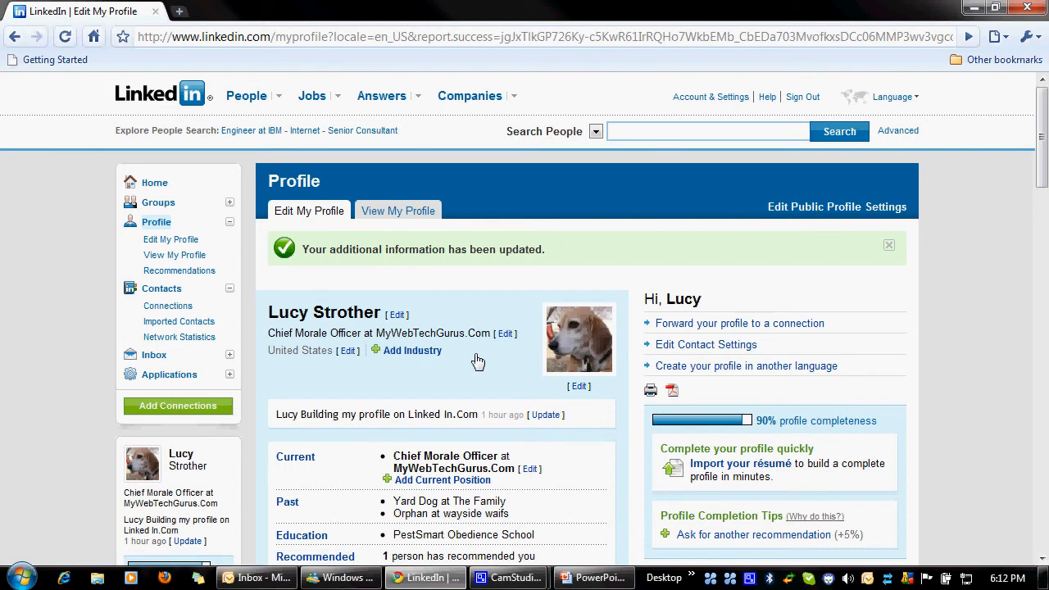
Step: Reopen the profile's website entry for editing and set its type to Other
scroll(459, 364, down, 3)
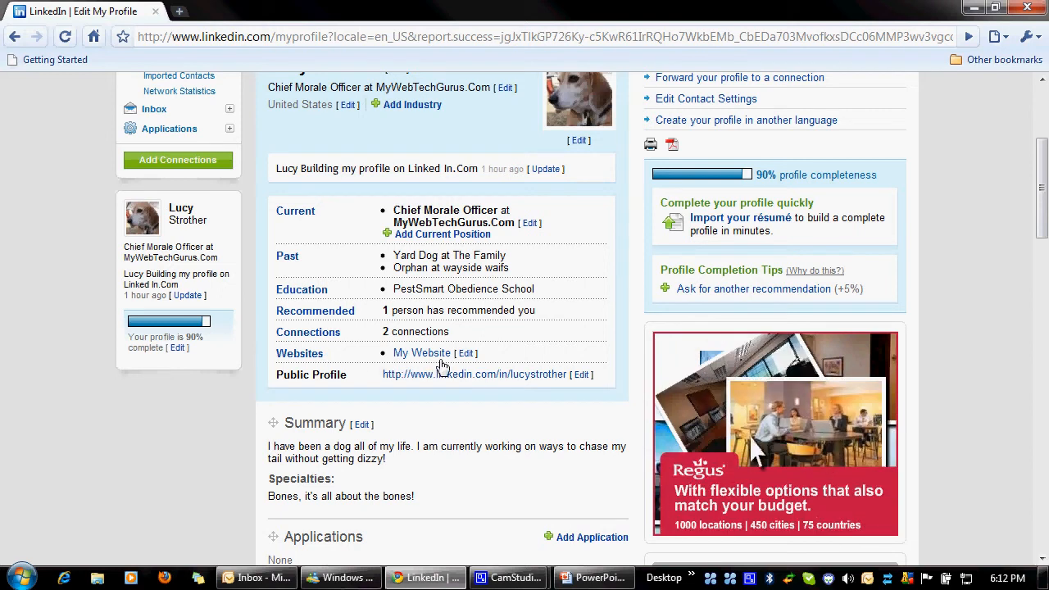
scroll(426, 344, up, 2)
scroll(377, 439, down, 2)
click(466, 354)
click(493, 278)
click(473, 368)
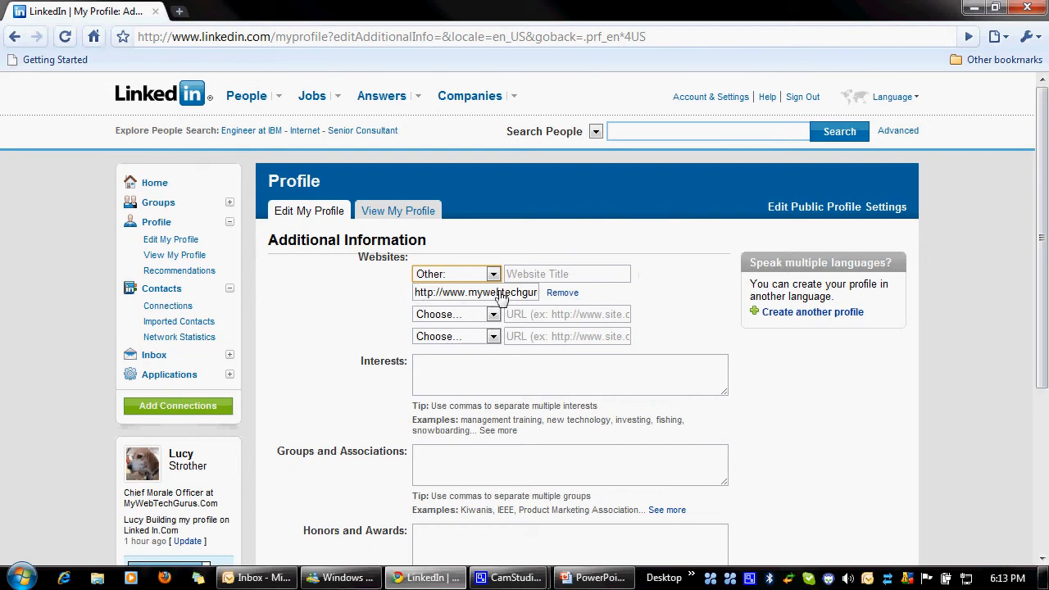
Step: Title the first website "MyWebTechGurus.Com Website" and save the changes
click(568, 276)
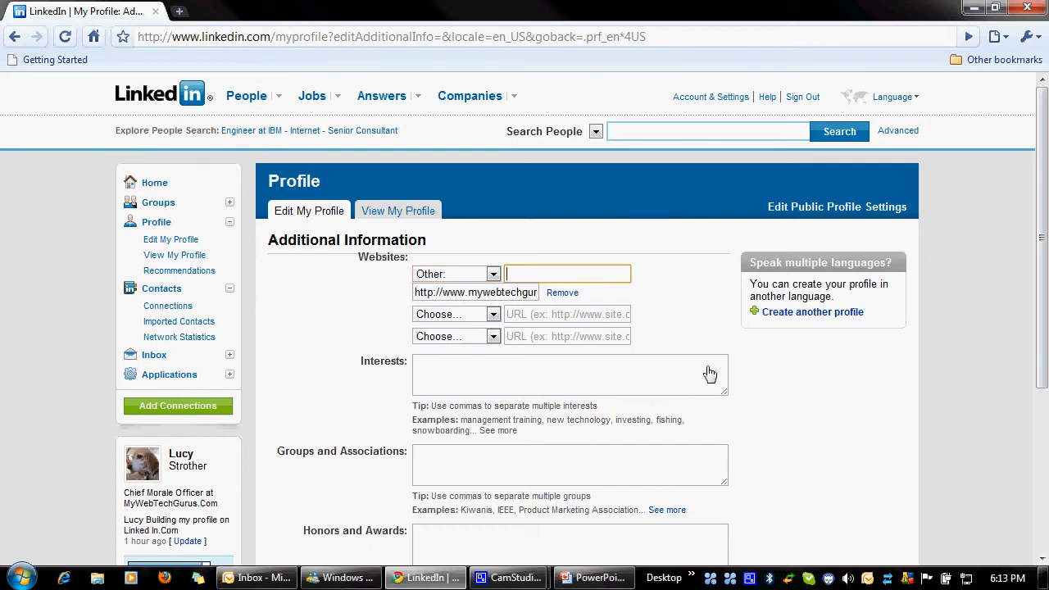
text(MyWebTEchGurus)
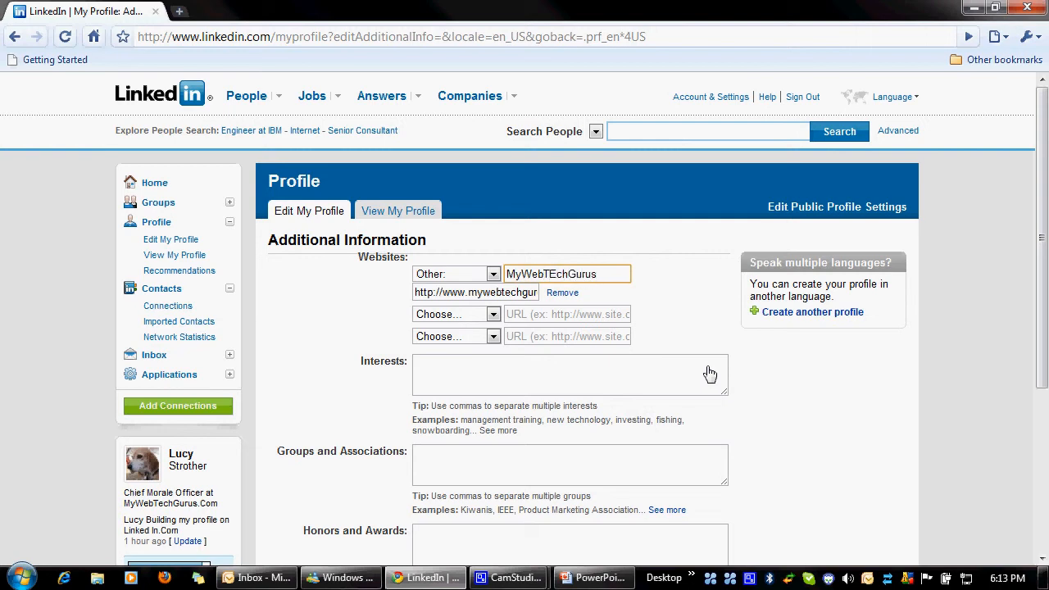
text(.COm)
key(BackSpace)
text(o)
key(Left)
key(Left)
key(BackSpace)
text(e)
text(Website)
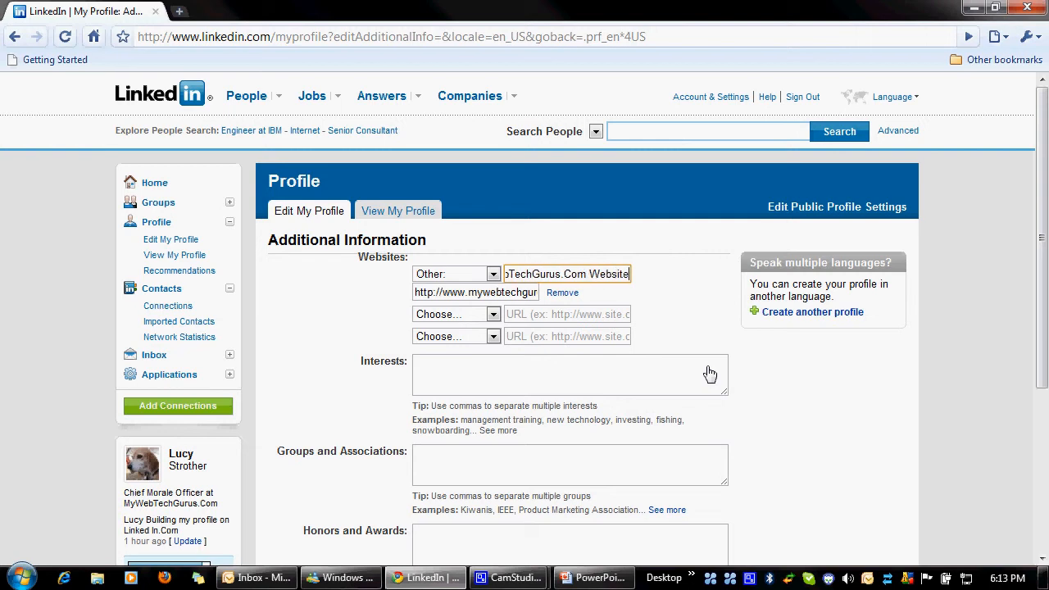
scroll(656, 456, down, 3)
click(491, 387)
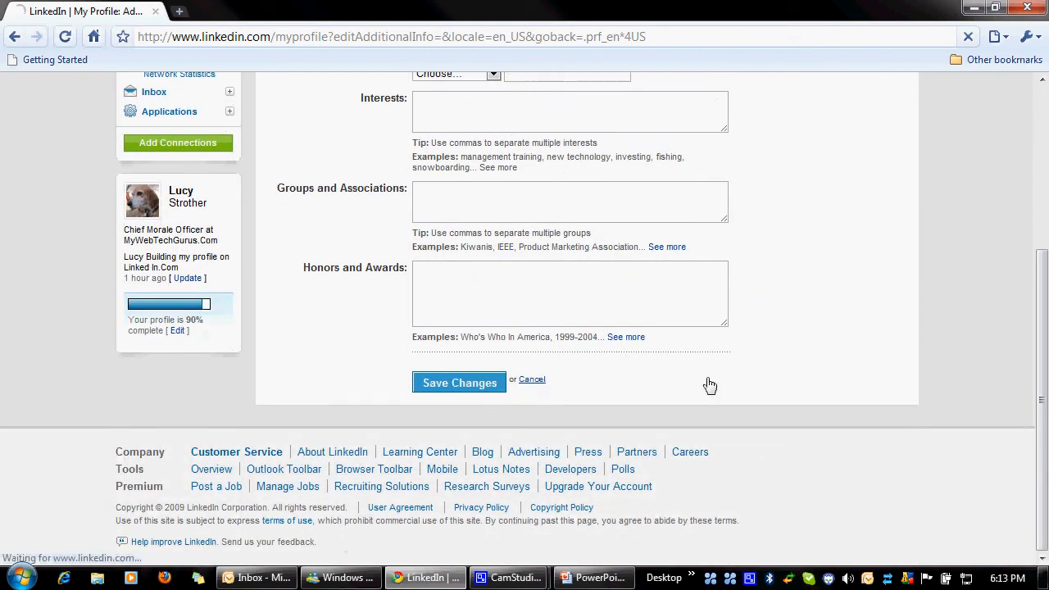
Step: Reopen the website entries and set the second one to type Other with the title "My Twitter Page"
scroll(545, 524, down, 2)
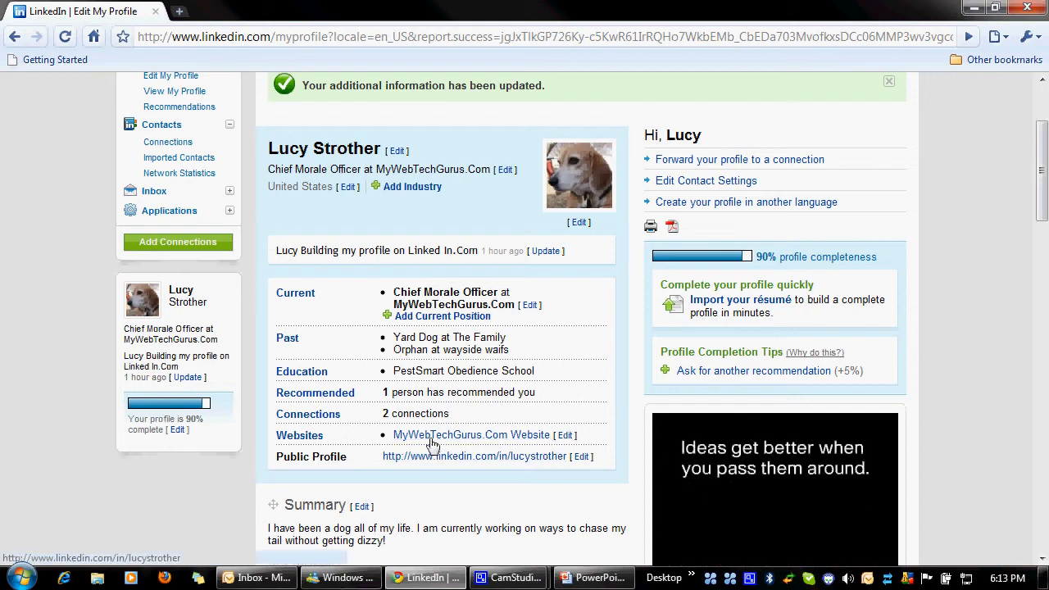
click(565, 436)
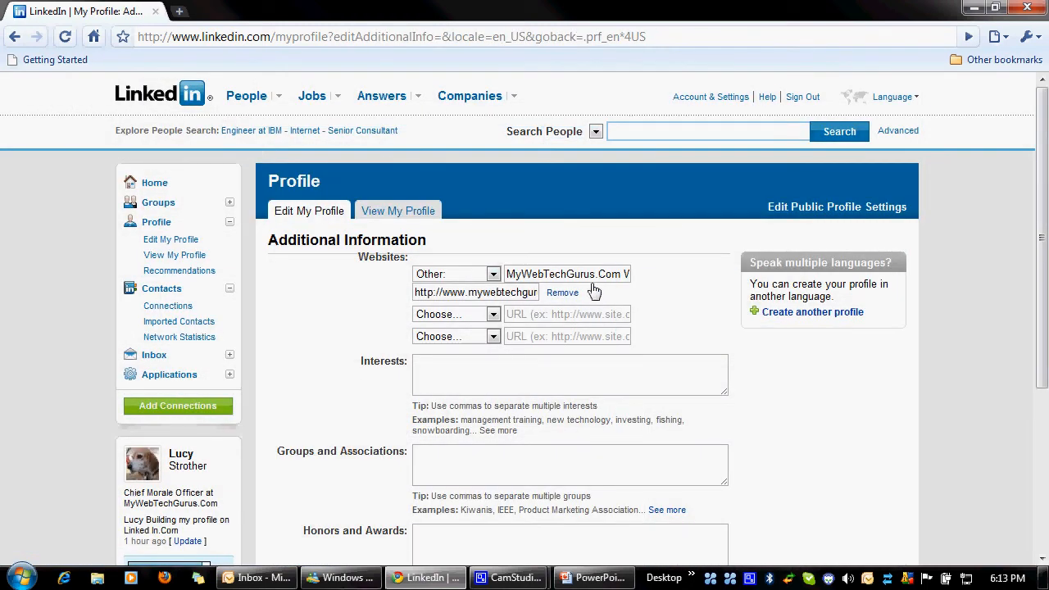
click(493, 313)
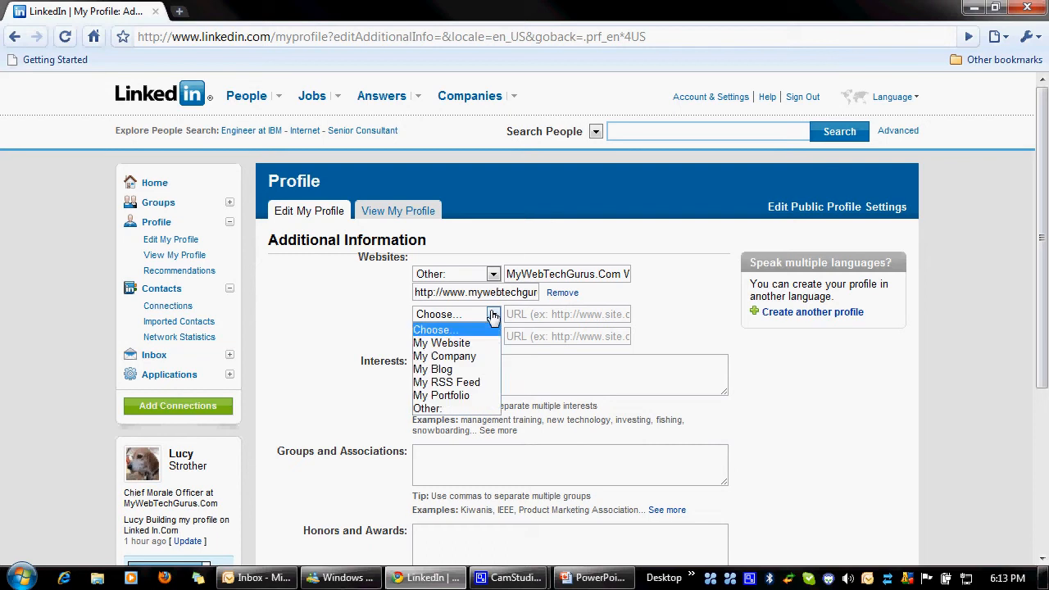
click(427, 408)
click(567, 315)
text(My Tw)
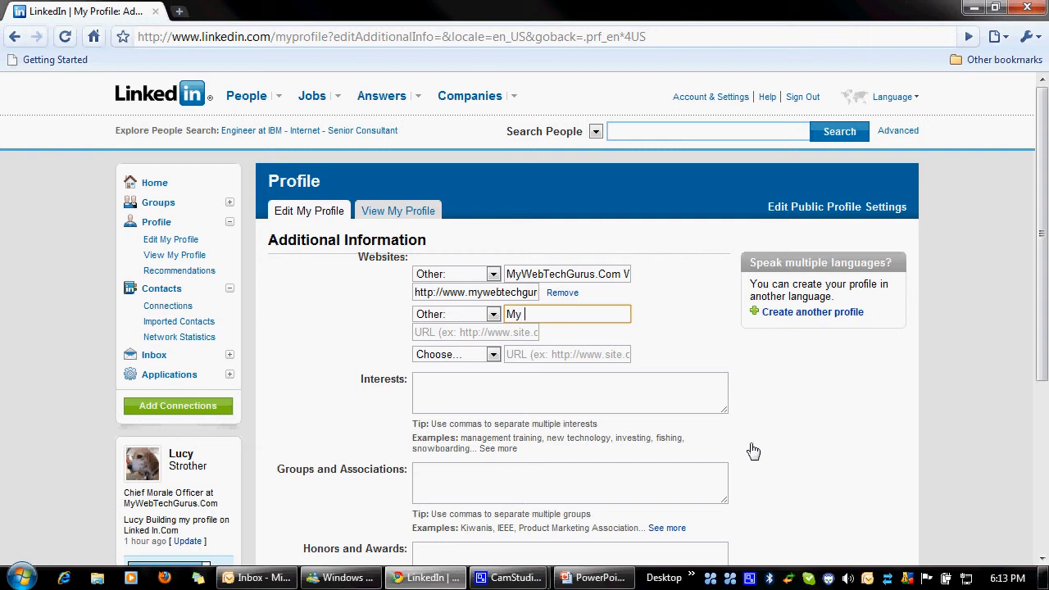
text(itter Page)
Step: Enter the profile owner's full Twitter page address as the second website's URL
click(515, 334)
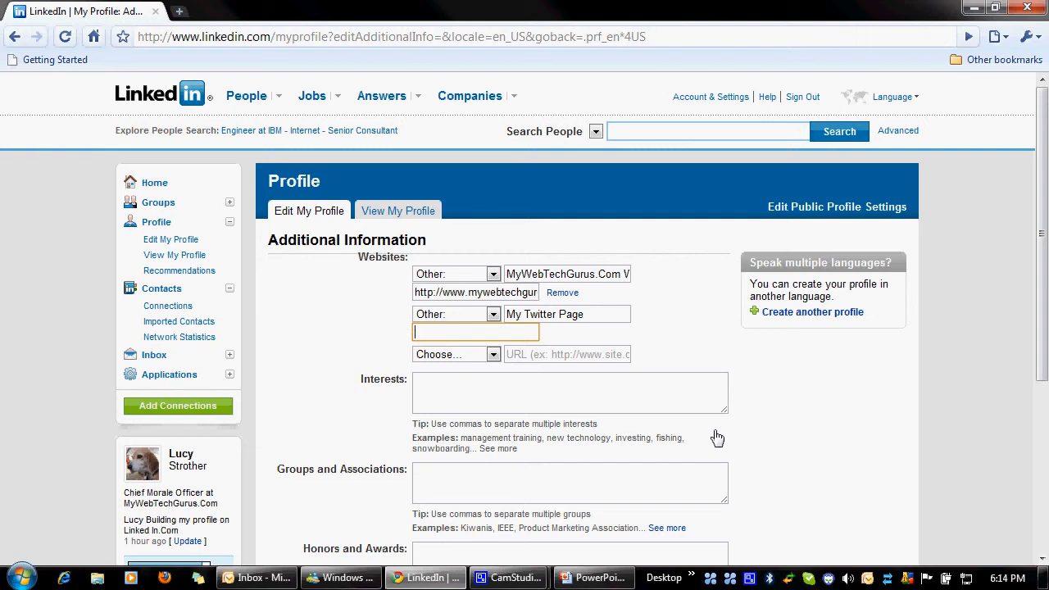
text(http://www.twitter.com)
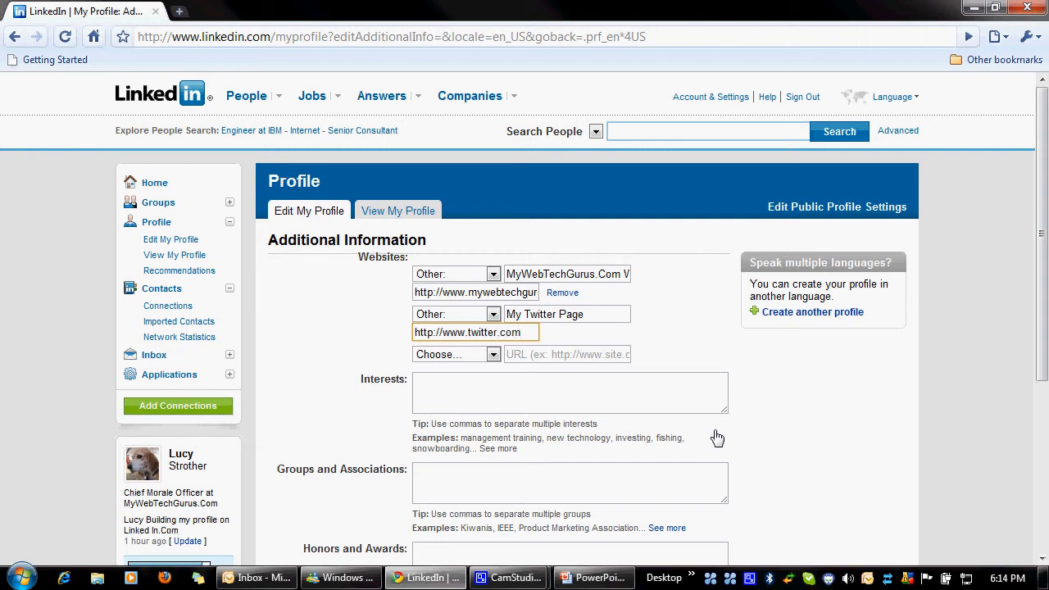
text(/lucy)
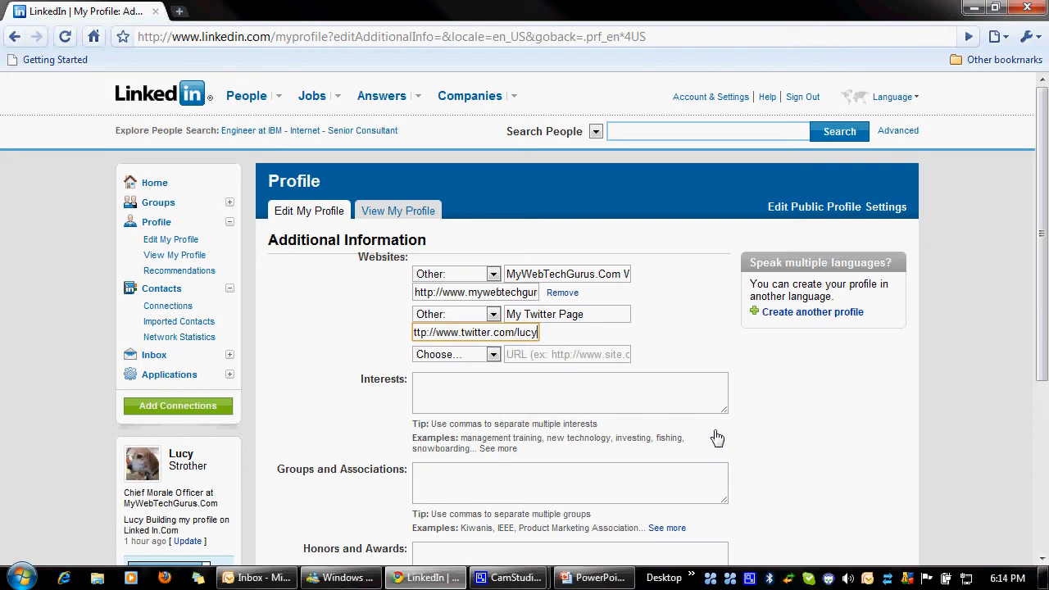
text(strother)
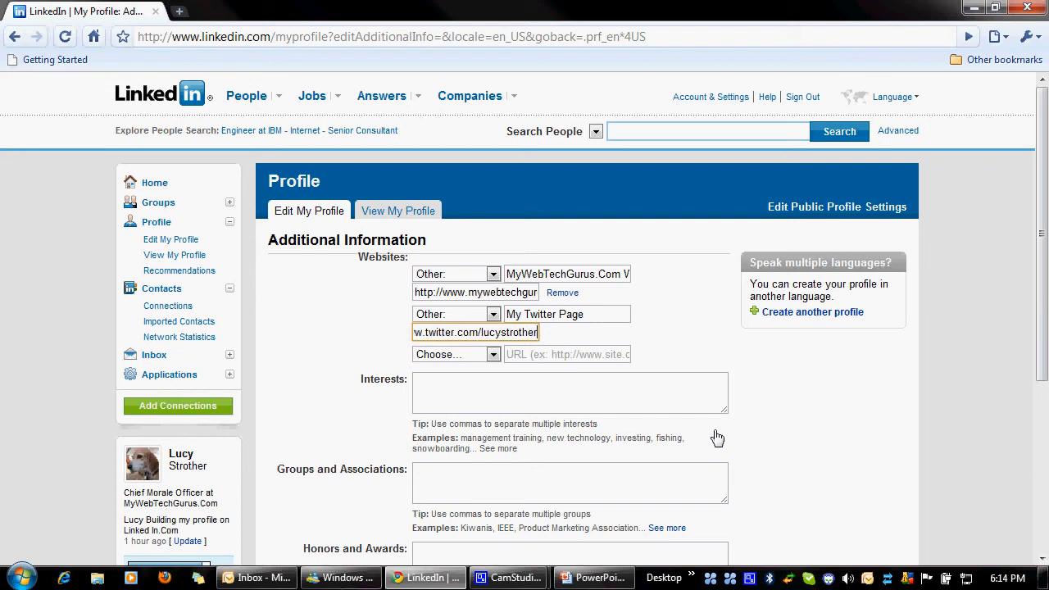
Step: Set the third website to type Other with the title "My Facebook Page"
click(494, 354)
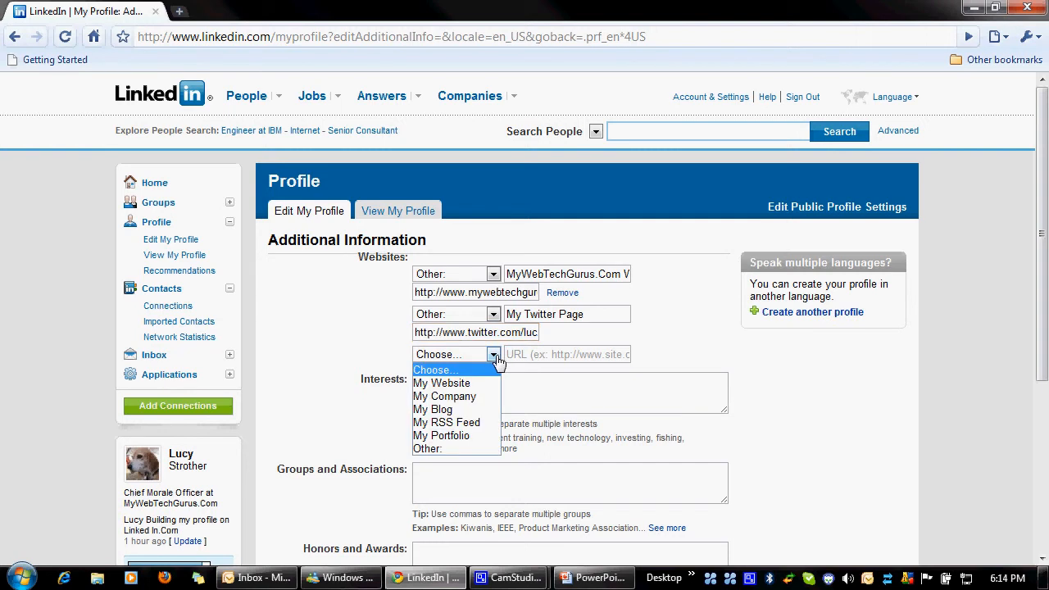
click(453, 450)
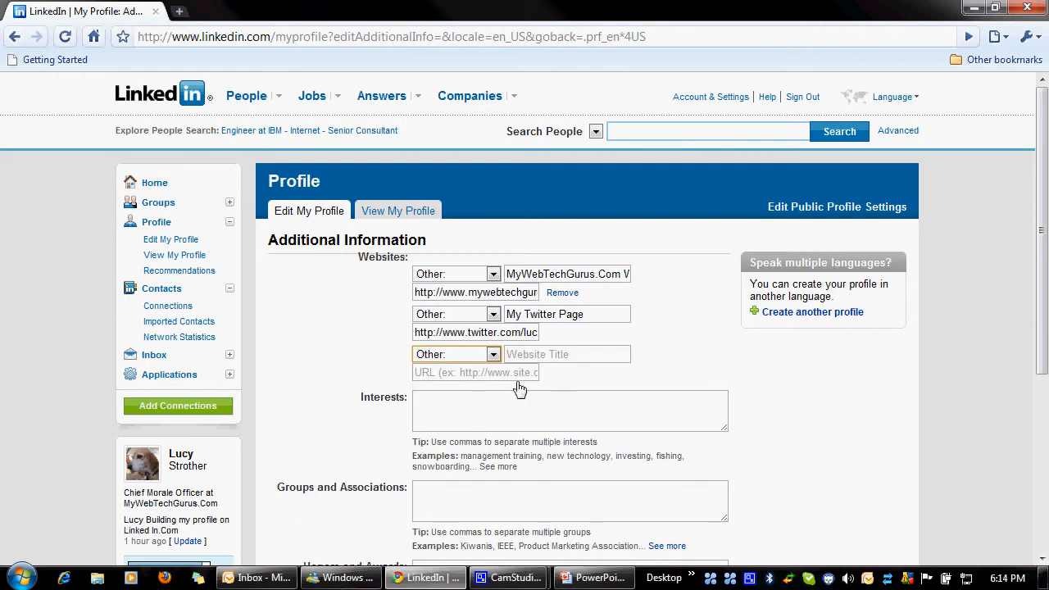
click(555, 358)
text(My)
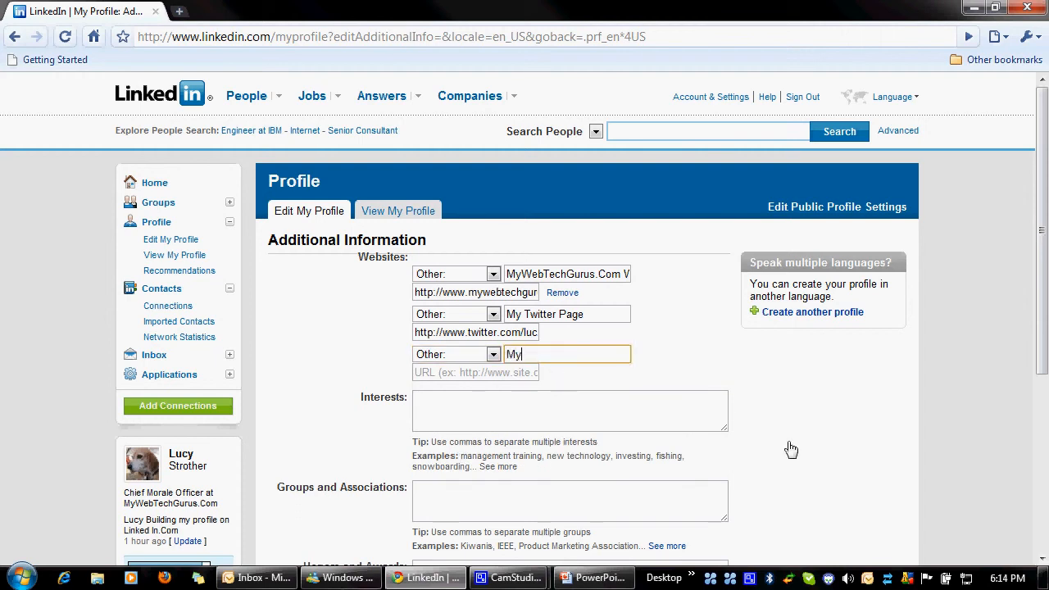
text( Facebook Page)
click(490, 375)
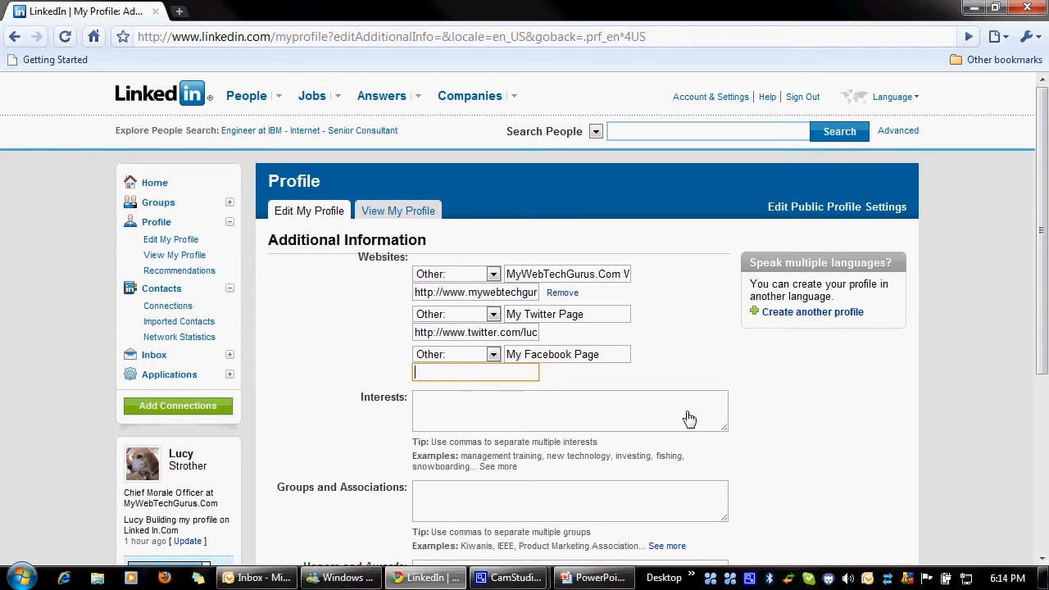
text(ht)
text(tp://www)
text(.)
key(BackSpace)
key(BackSpace)
key(BackSpace)
key(BackSpace)
text(facebook)
text(.mywebtec)
text(hgurus.com)
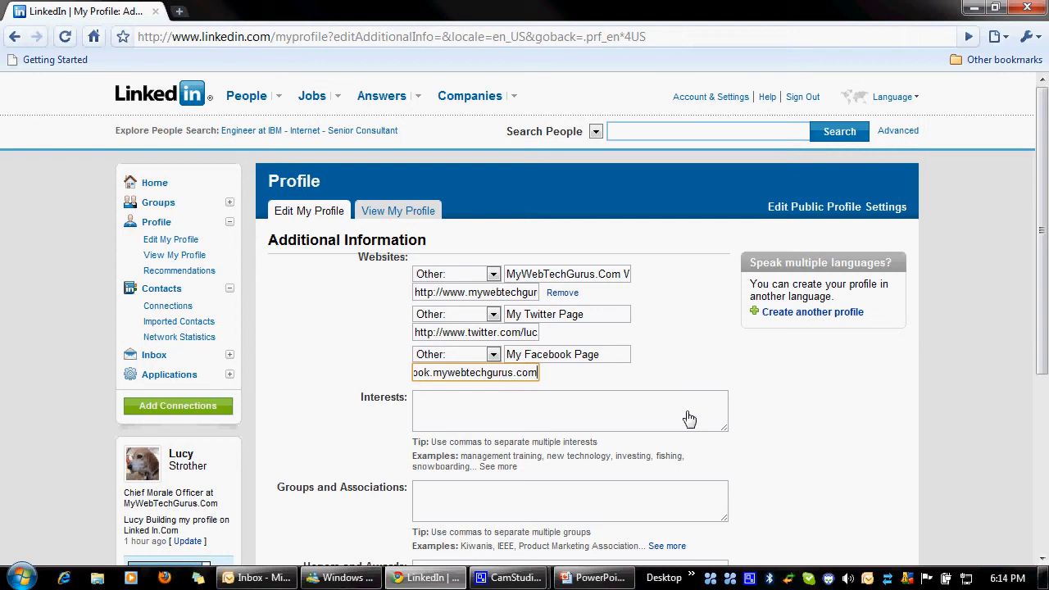
Step: Save the additional information with the Twitter and Facebook website entries
click(688, 418)
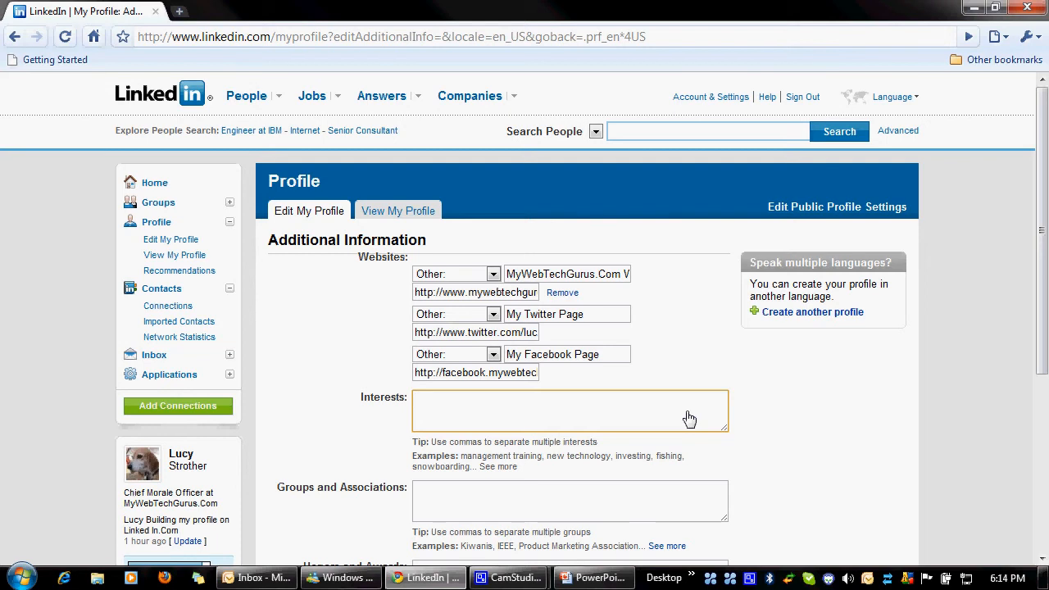
scroll(573, 458, down, 4)
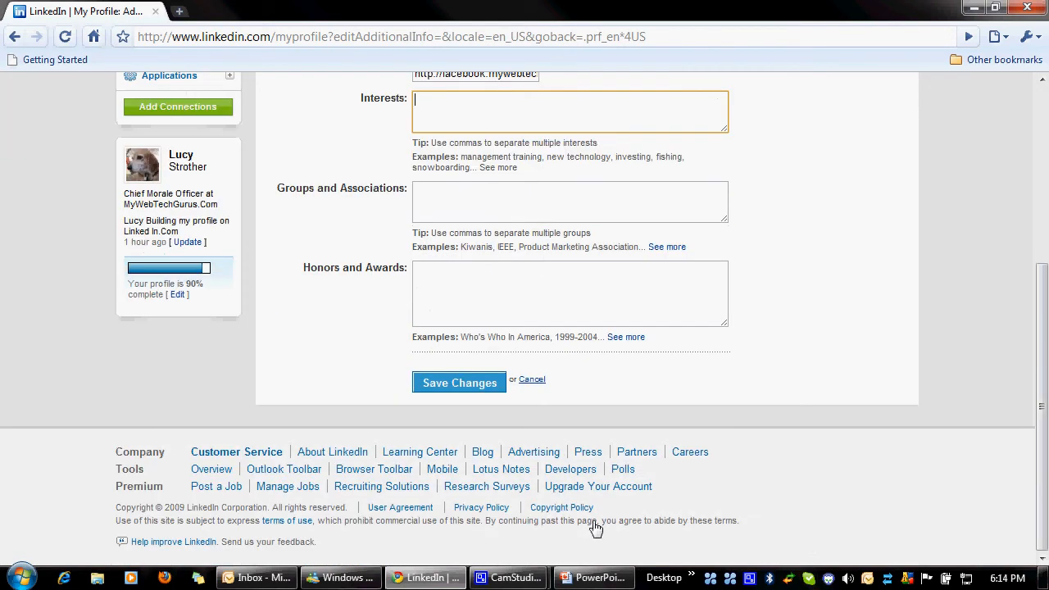
click(480, 389)
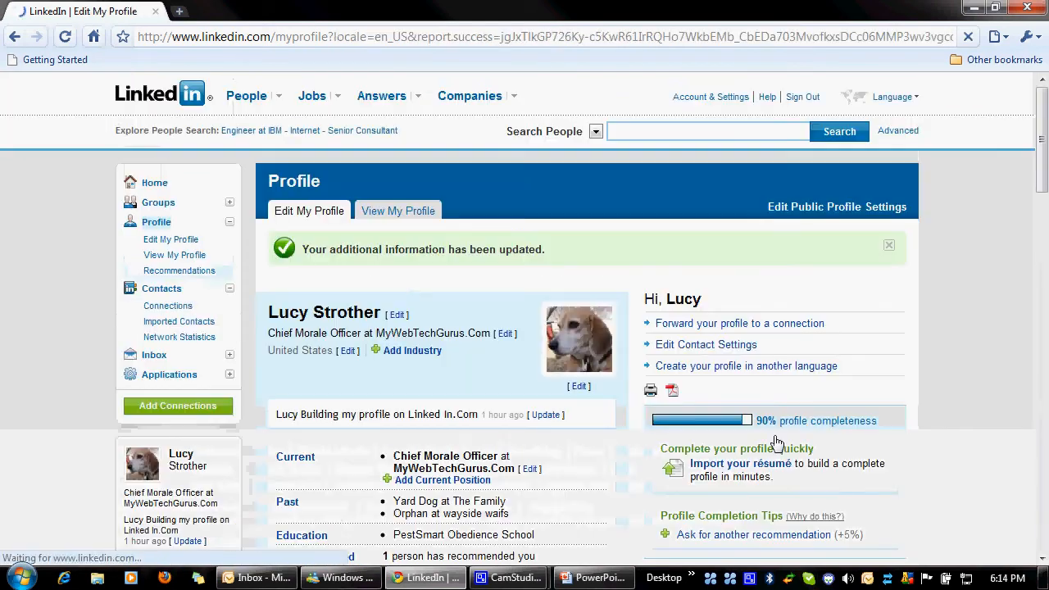
Step: Review the website links in the profile overview and in its Additional Information section
scroll(622, 452, down, 3)
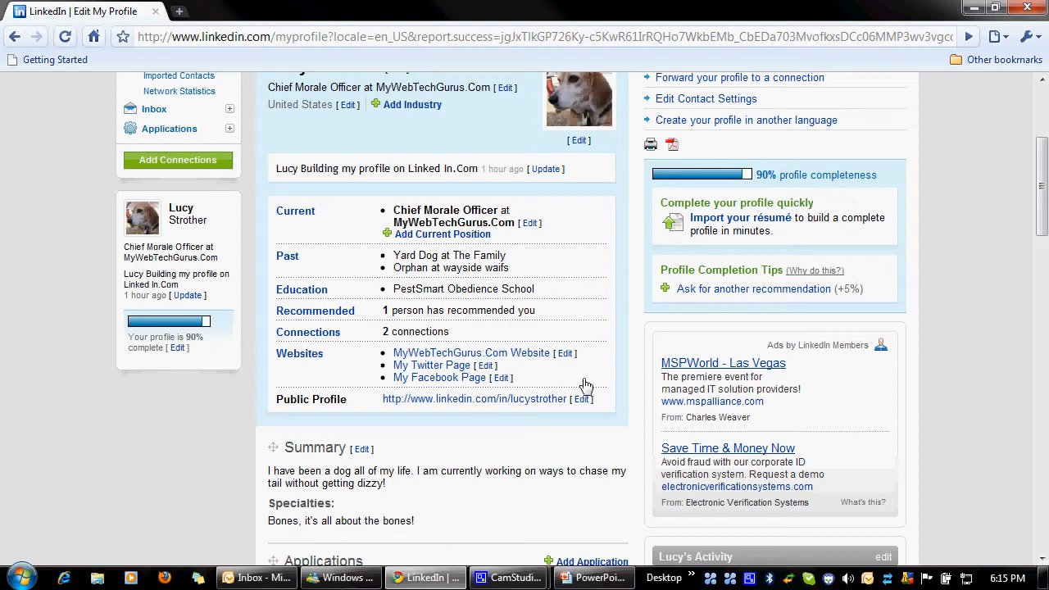
scroll(553, 395, up, 2)
scroll(549, 391, down, 3)
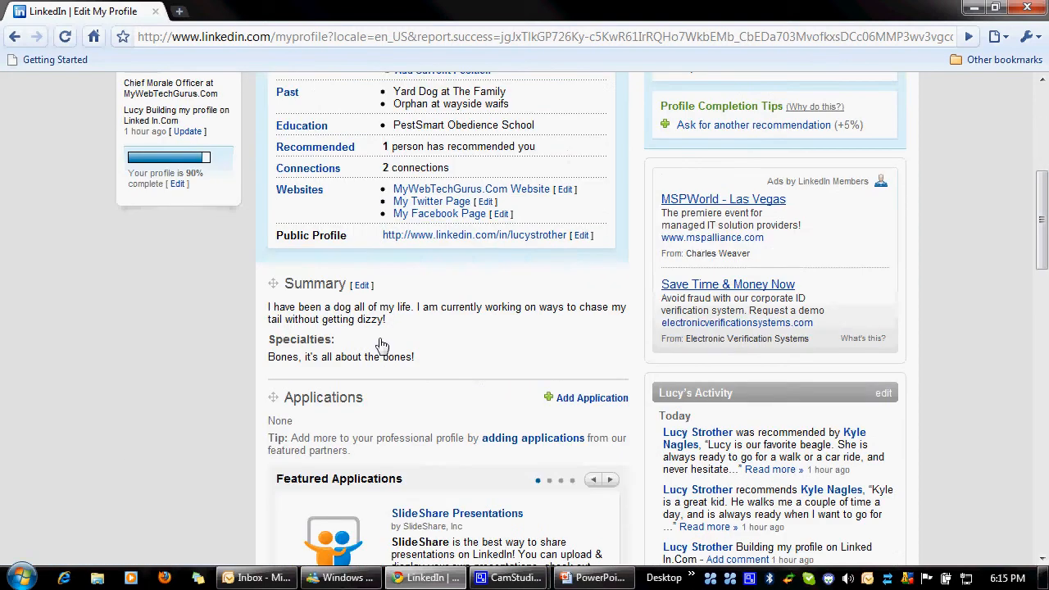
scroll(381, 344, up, 3)
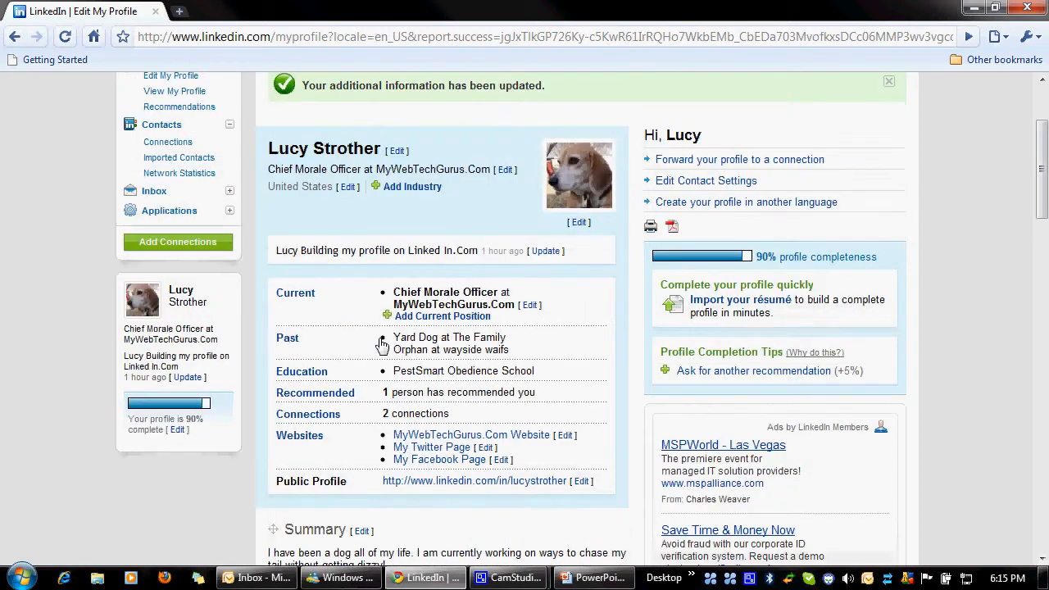
click(295, 438)
scroll(324, 337, up, 15)
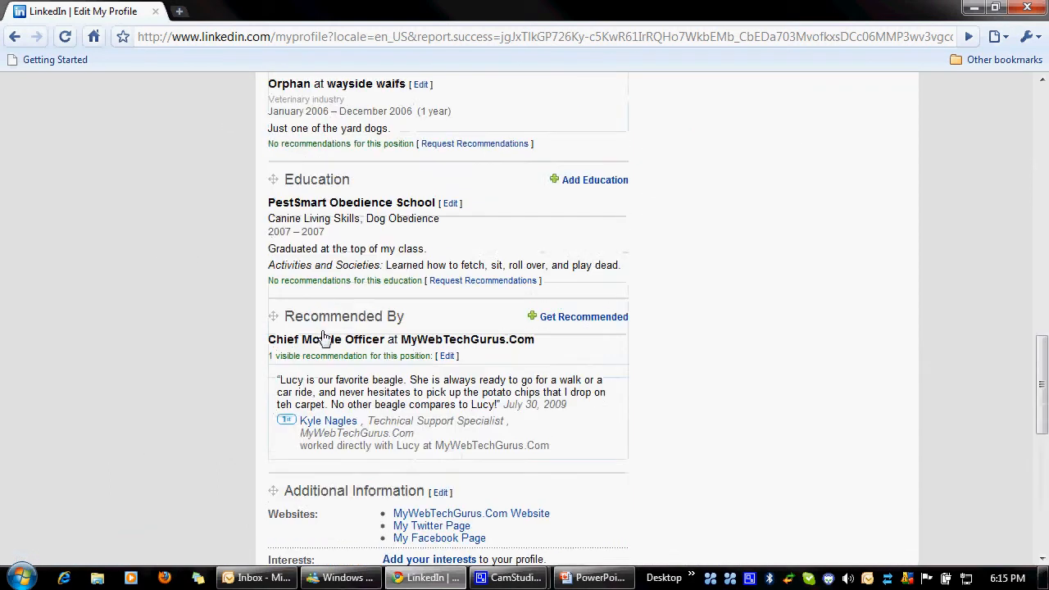
scroll(323, 338, up, 2)
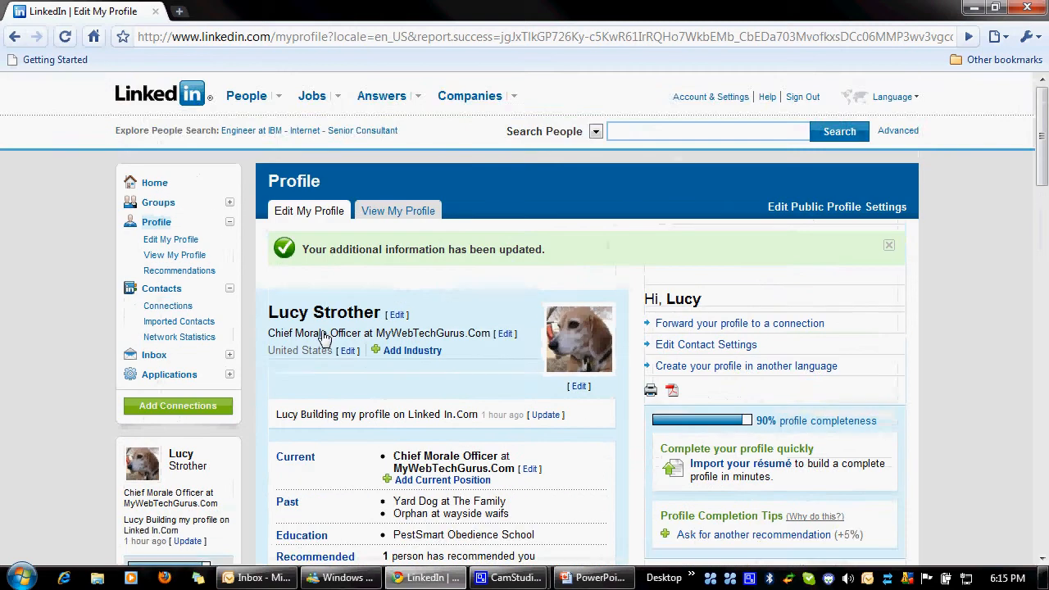
Step: Edit the profile's additional information and enter "Chasing Cats, Barking at the moon, and Capitalism." as the interests
scroll(324, 338, down, 6)
scroll(434, 227, up, 2)
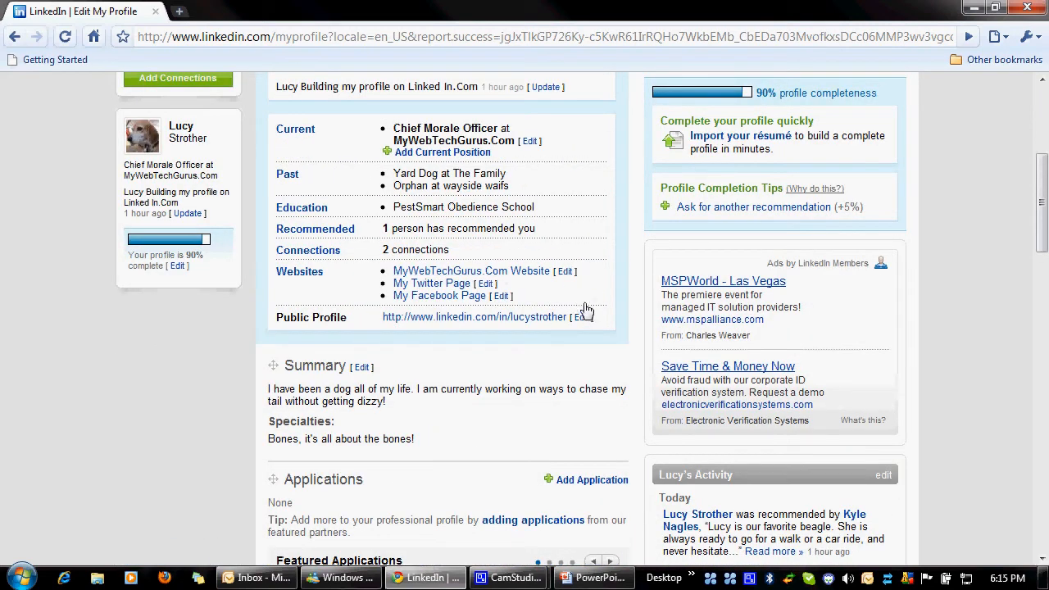
click(569, 273)
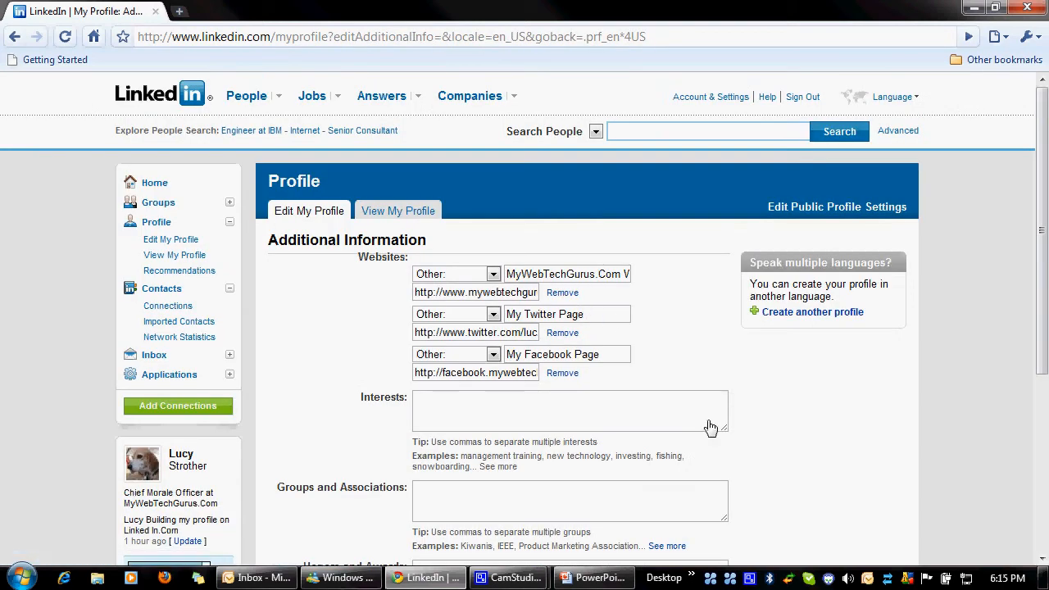
click(590, 421)
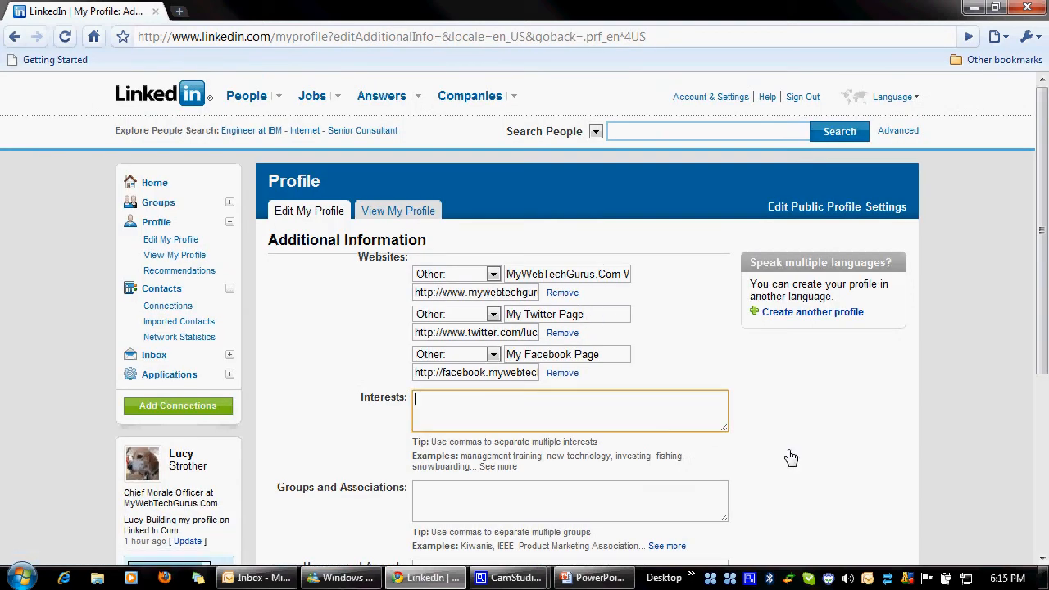
text(Chasing Cats, Barking at )
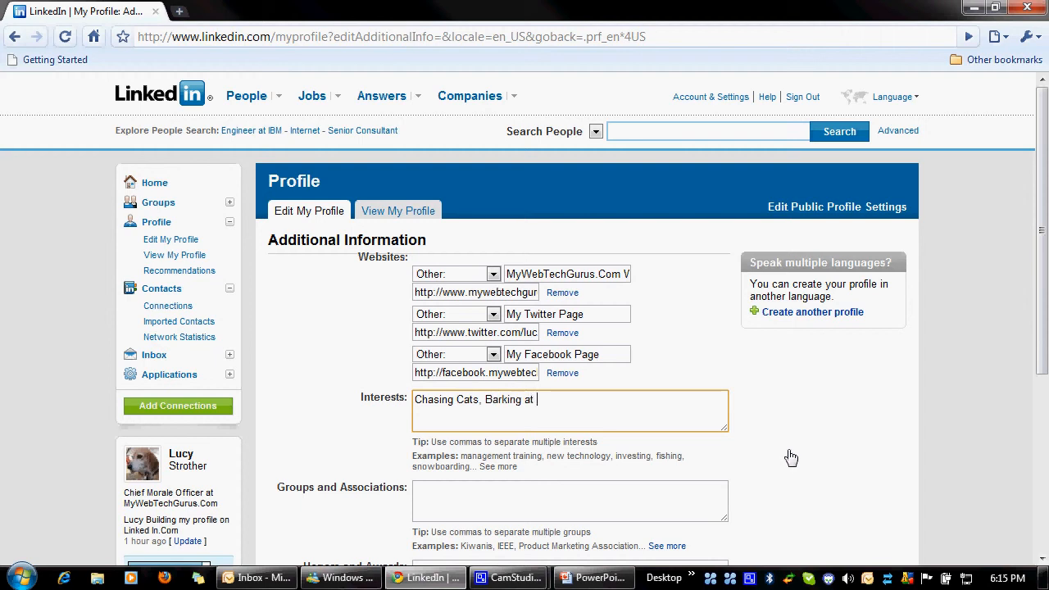
text(the moon, and Capitalism)
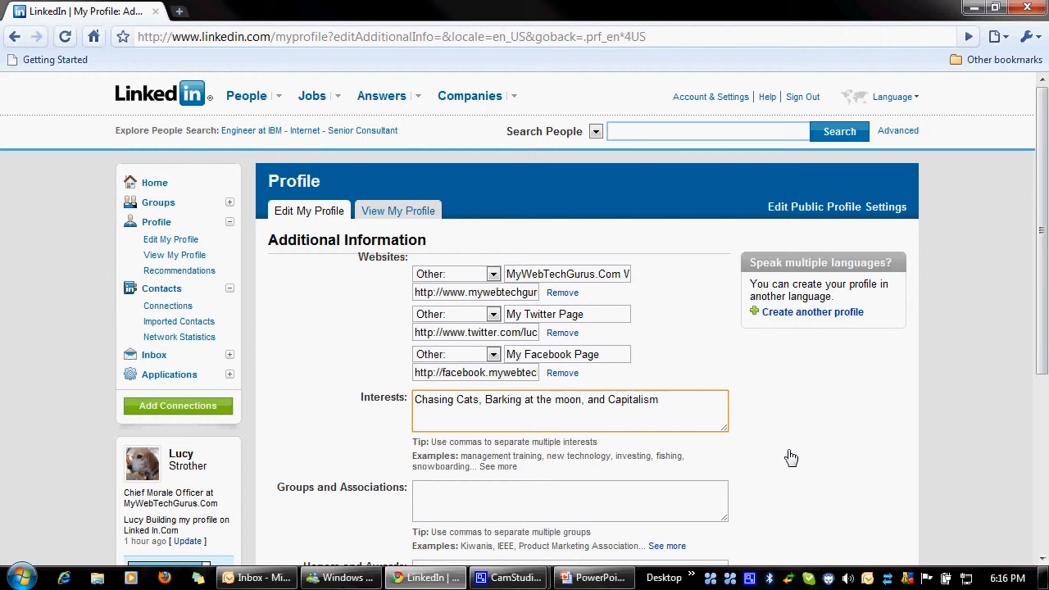
text(.)
Step: Enter "Lee's Summit Chamber Of Commerce, Humane Society" under Groups and Associations, correcting the misspelled word Chamber
click(530, 497)
text(Lee's Summit Chmaber )
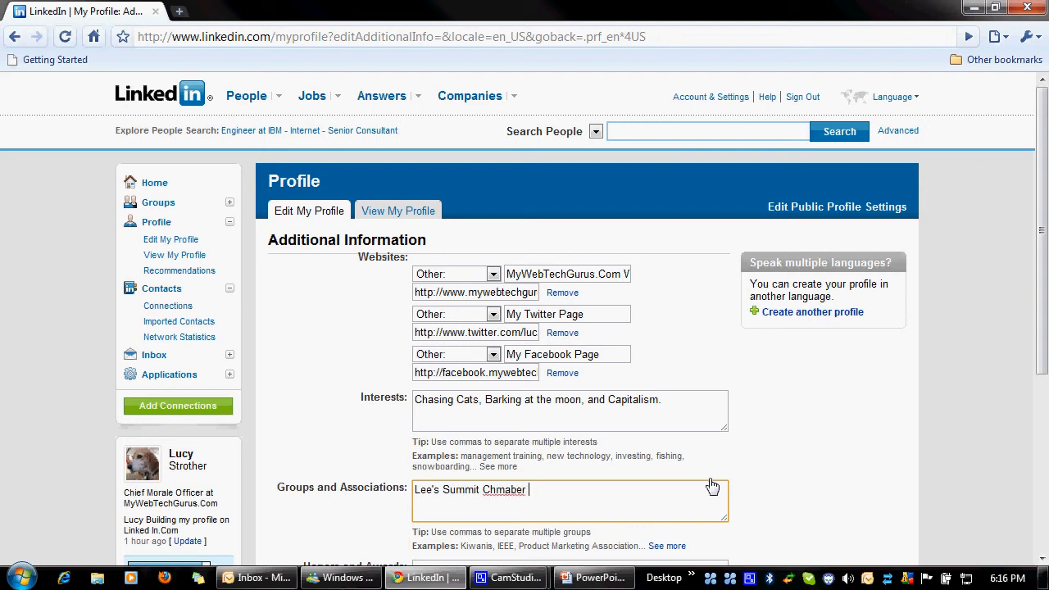
text(Of Commerce)
key(Left)
key(Left)
key(Left)
key(Left)
key(Left)
key(Left)
key(Left)
key(Left)
key(Left)
key(Left)
key(Left)
key(Left)
key(Left)
key(Left)
key(BackSpace)
key(BackSpace)
key(BackSpace)
text(a)
key(BackSpace)
text(amber)
key(Delete)
key(Delete)
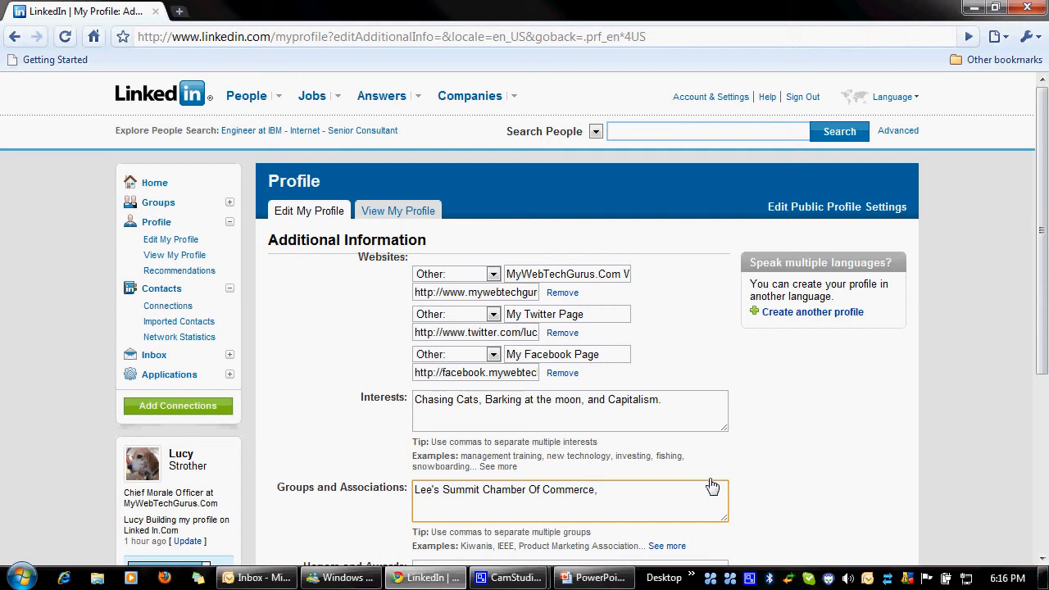
text(, Humane Society)
Step: Enter "I have my dog license now for 3 years, Licensed Realtor in Mo & Kansas." under Honors and Awards and save the changes
scroll(711, 487, down, 3)
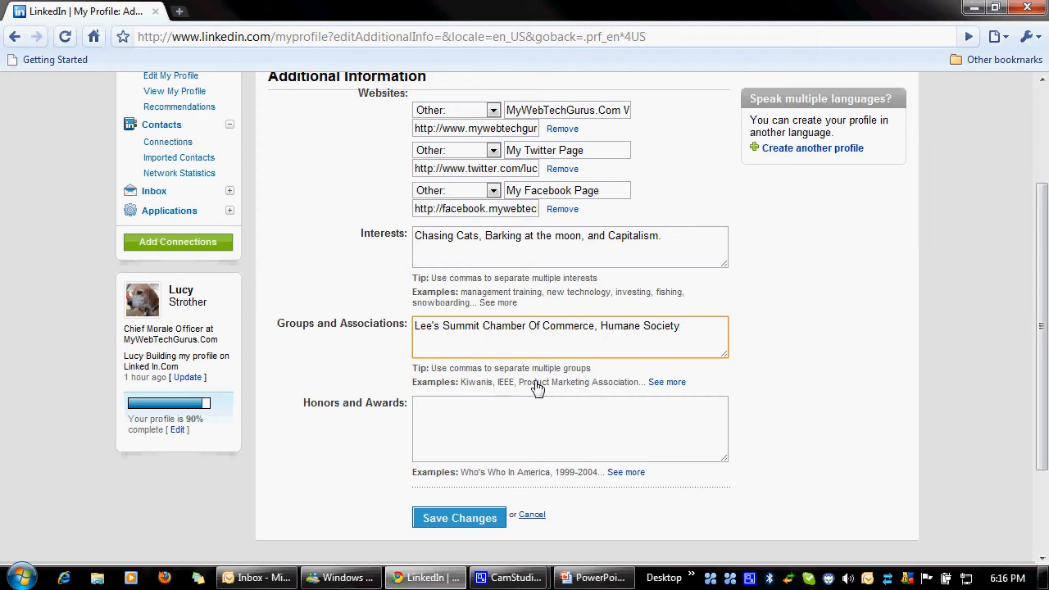
click(454, 417)
text(I have my dog license now for 3 years, all)
key(BackSpace)
key(BackSpace)
key(BackSpace)
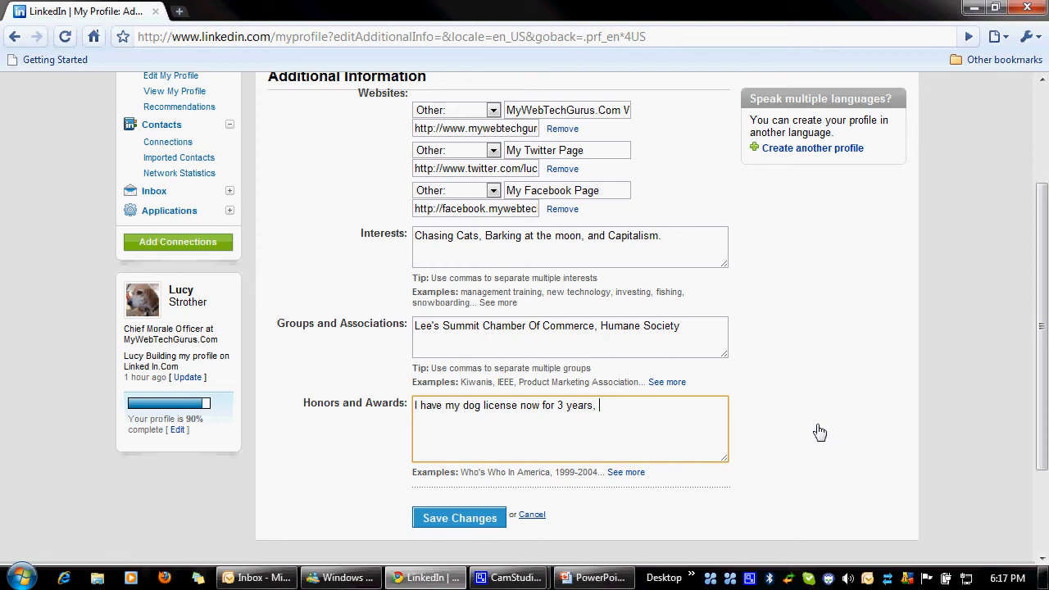
text(Licensed Realtor in Mo )
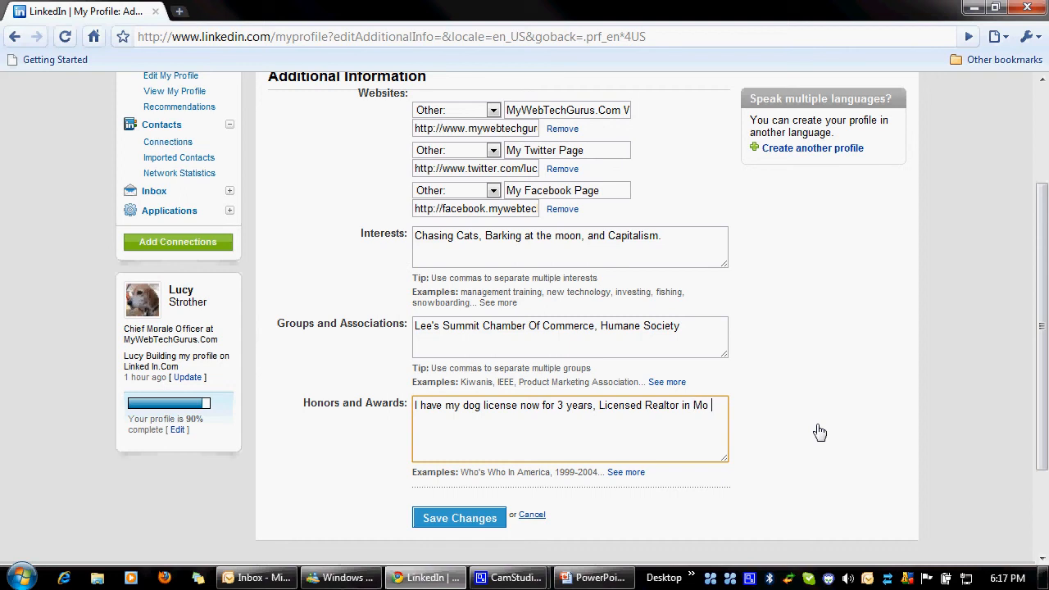
text(& Kansas.)
scroll(778, 459, down, 2)
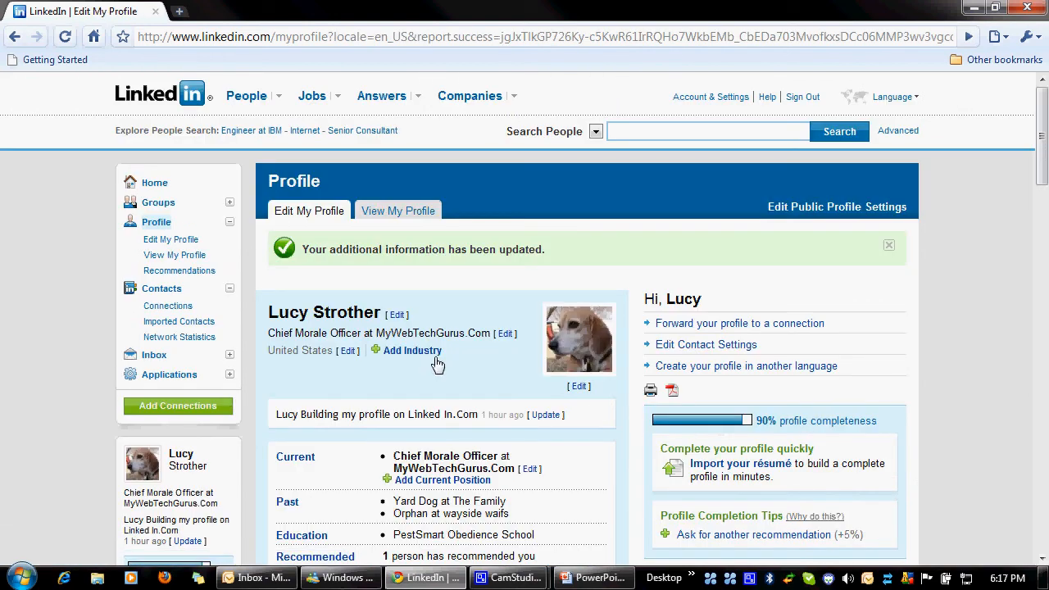
Step: Review the updated profile, including its overview, website links, summary, applications, experience, education and recommendations
scroll(437, 364, down, 4)
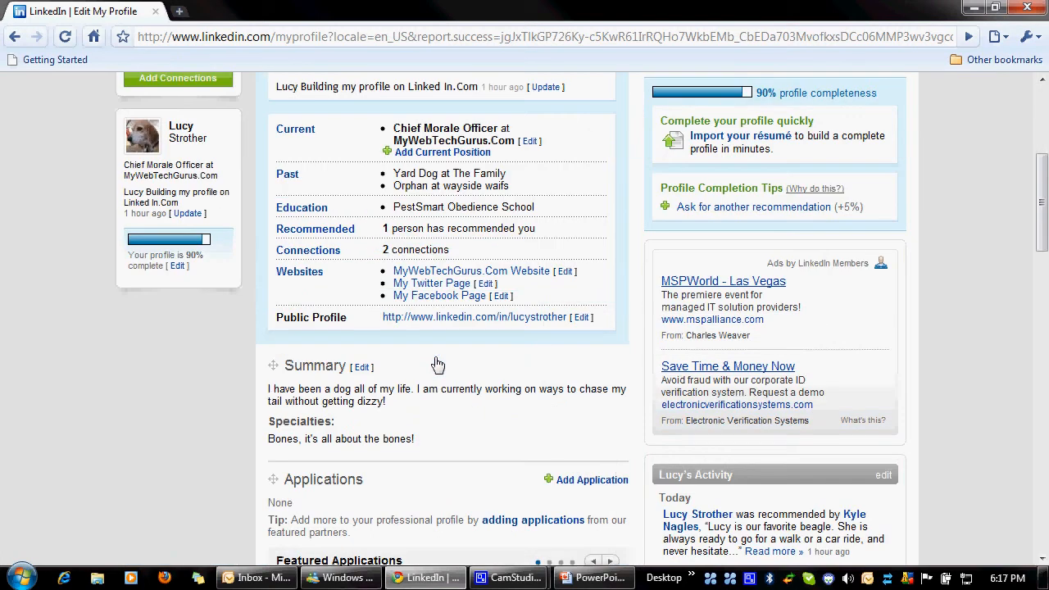
scroll(465, 332, up, 1)
scroll(464, 332, up, 3)
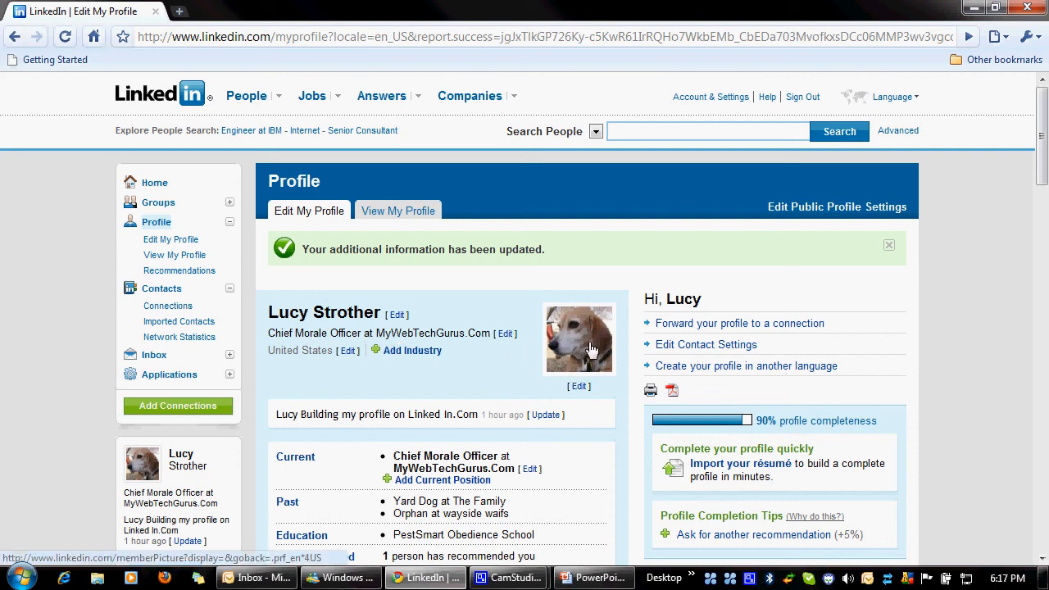
scroll(820, 439, down, 4)
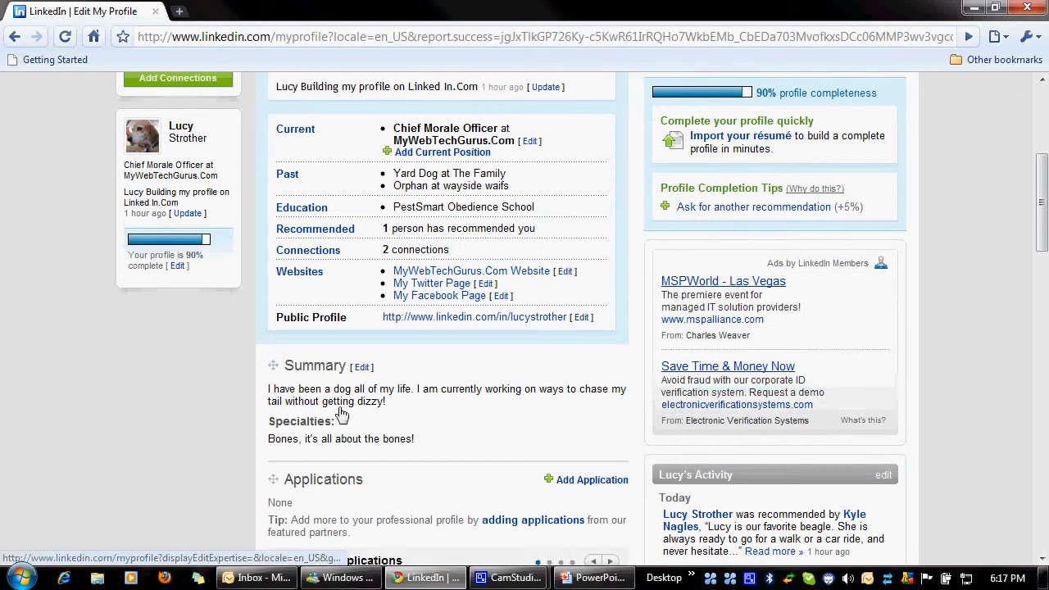
scroll(424, 505, down, 2)
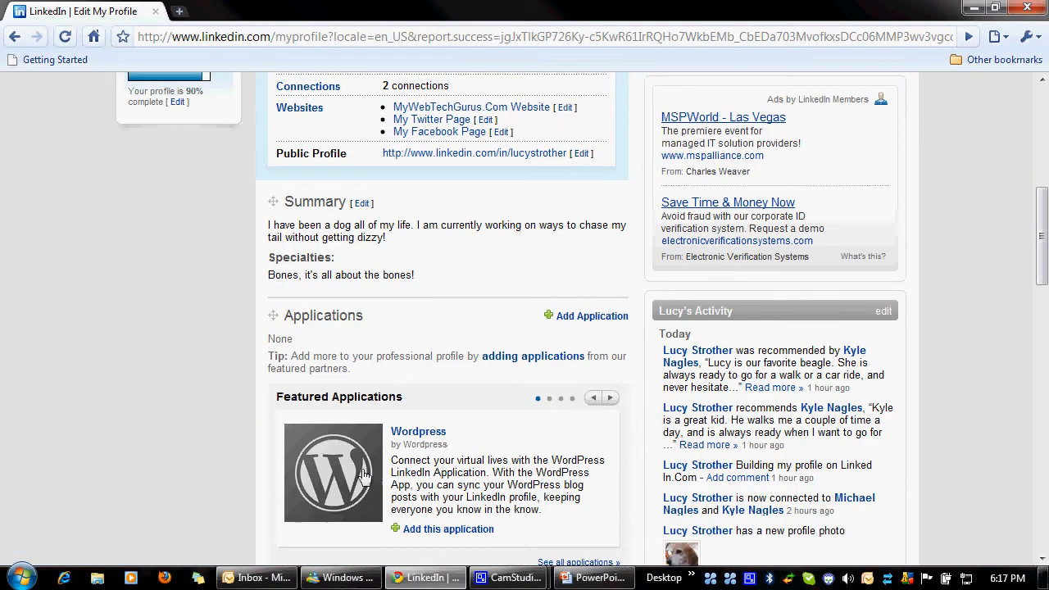
scroll(368, 503, down, 7)
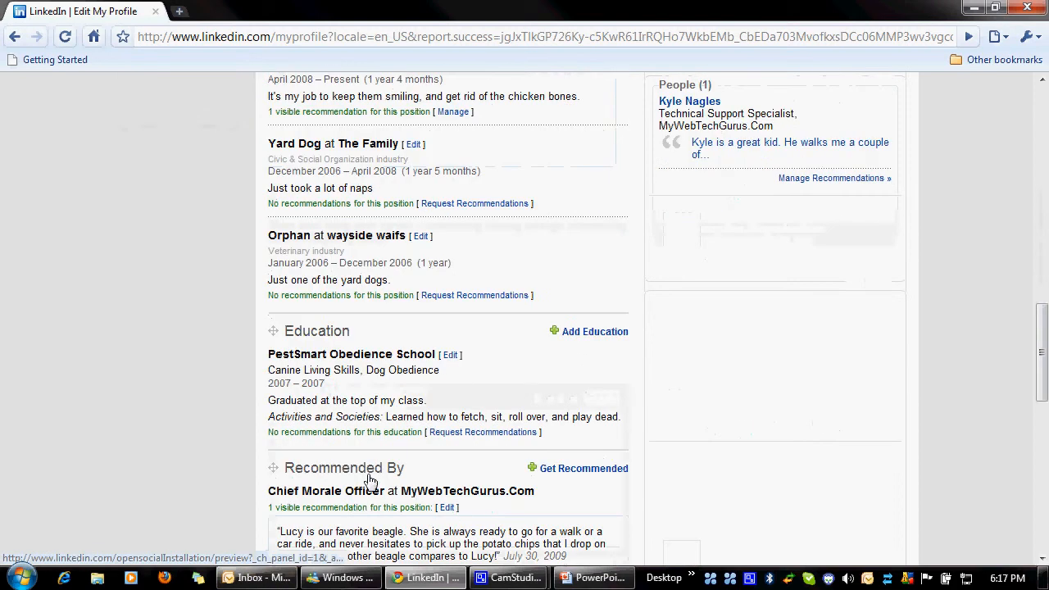
scroll(366, 189, up, 1)
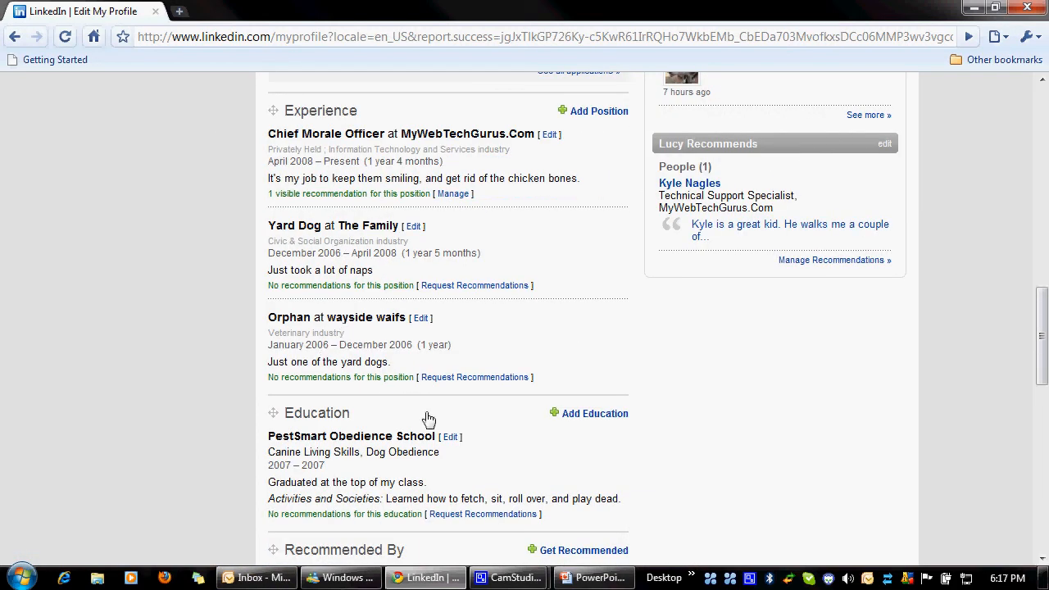
scroll(427, 419, down, 1)
scroll(428, 419, down, 5)
scroll(664, 450, down, 1)
scroll(664, 450, down, 3)
scroll(664, 450, up, 12)
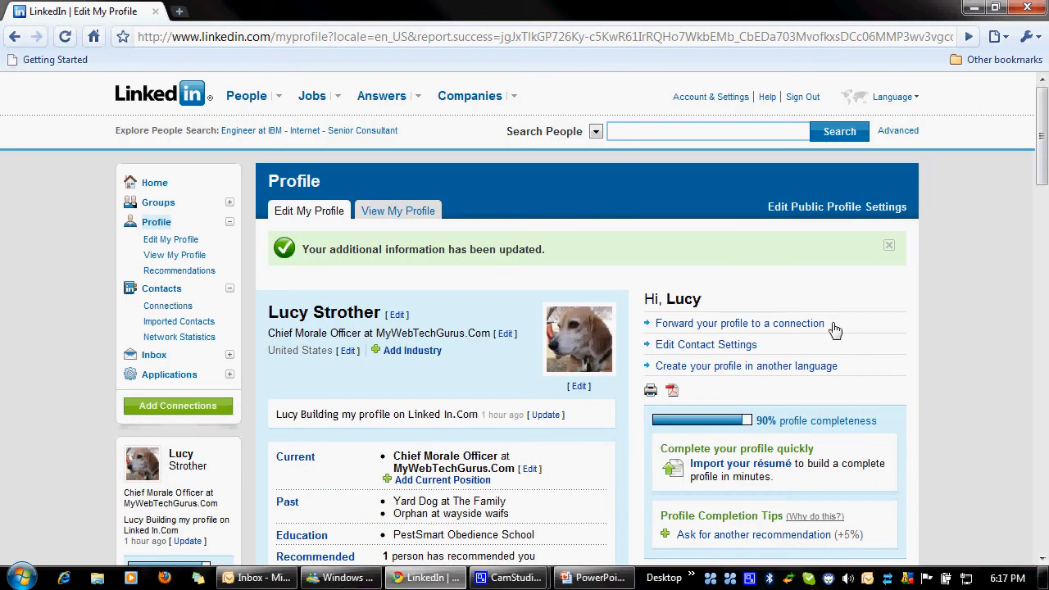
scroll(824, 312, down, 2)
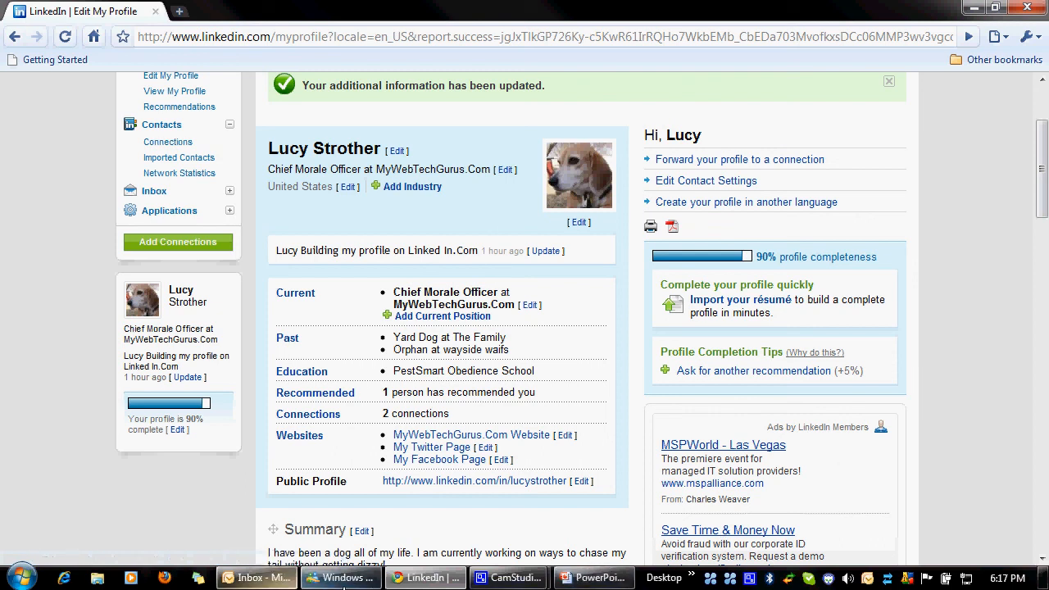
Step: Switch to the PowerPoint slide show
click(592, 577)
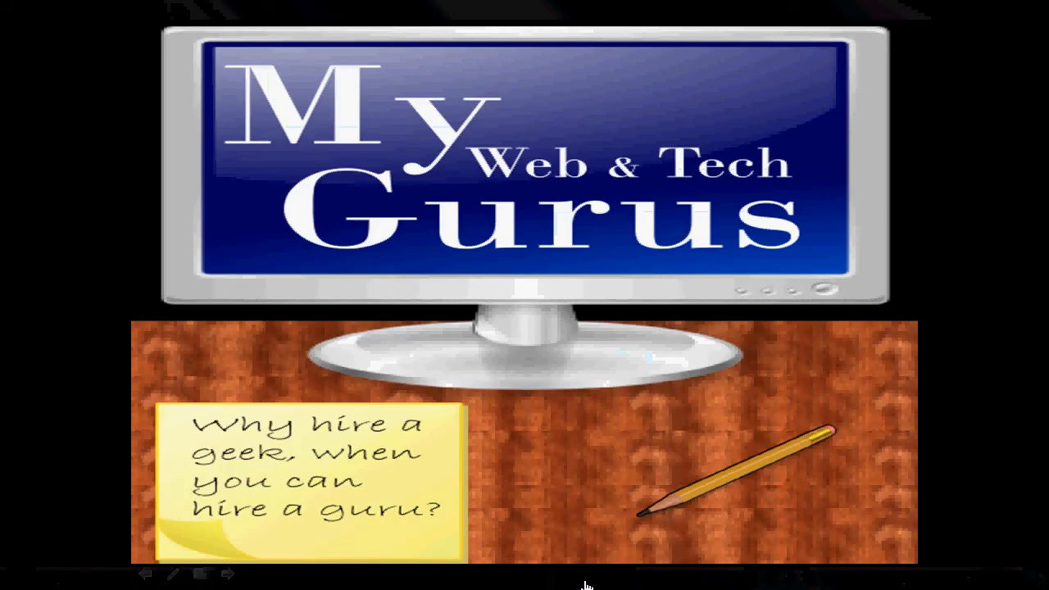